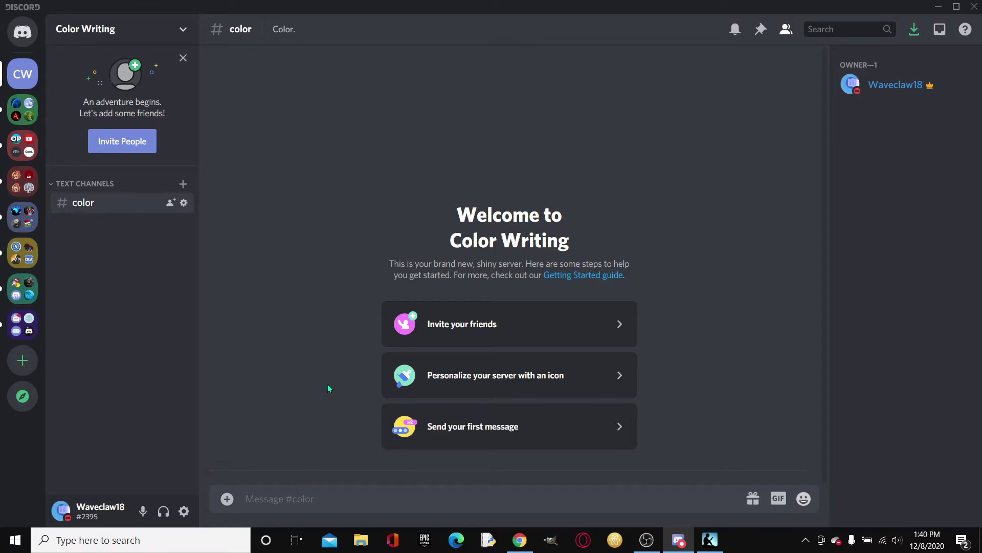
# Send the word hello in the color channel as inline code, wrapped in single backticks
pyautogui.write('`')
pyautogui.press('BackSpace')
pyautogui.write('`')
pyautogui.press('BackSpace')
pyautogui.write('`')
pyautogui.write('hello`')
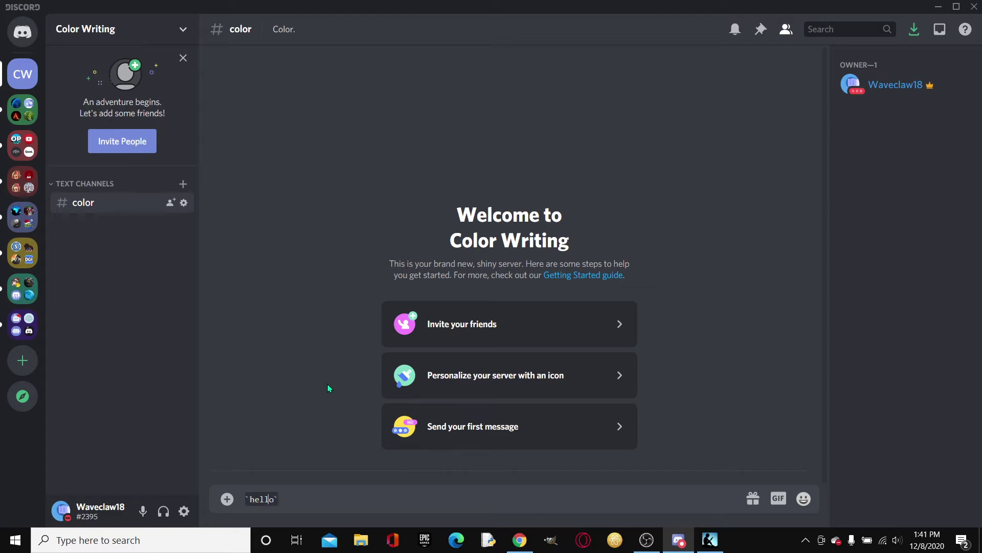
pyautogui.press('Return')
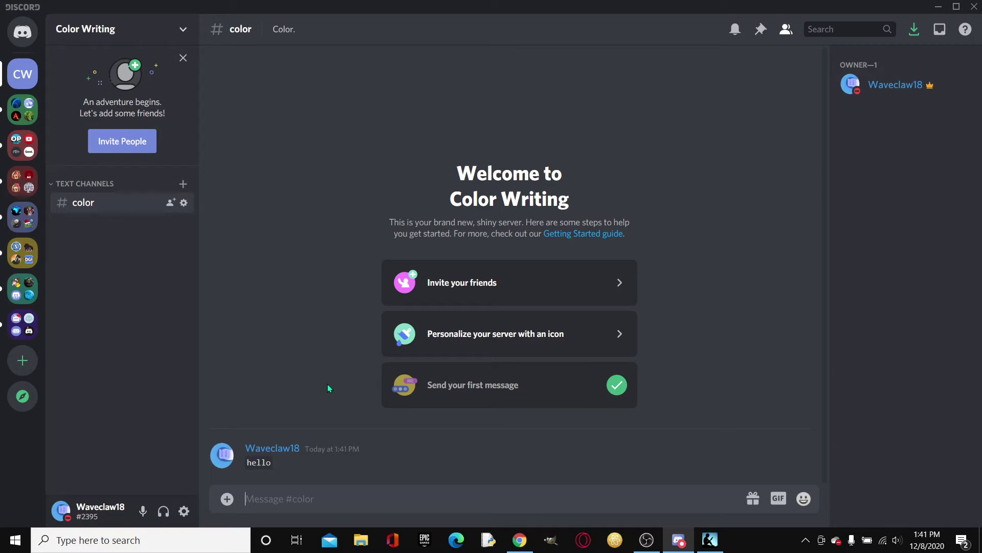
# Send hello in italics and Hello in bold as two separate messages, using one and two asterisks
pyautogui.write('*hello*')
pyautogui.press('Return')
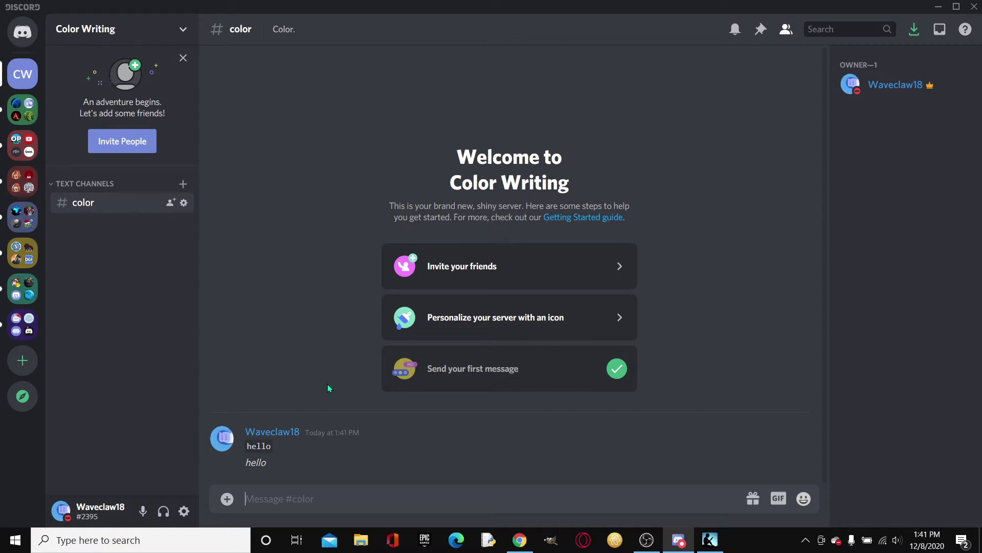
pyautogui.write('**Hello**')
pyautogui.press('Return')
# Send Hello in bold italics, wrapped in triple asterisks
pyautogui.write('***')
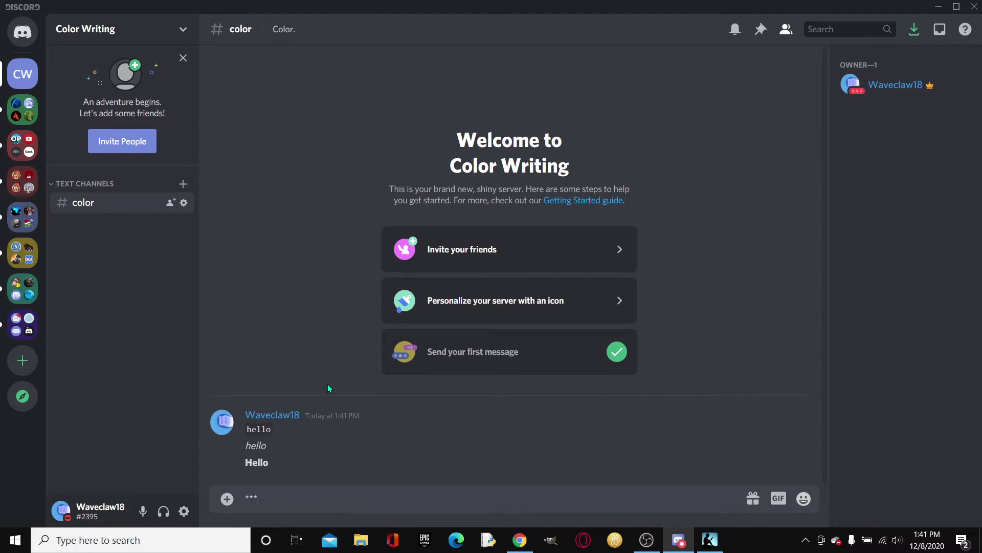
pyautogui.write('Hello***')
pyautogui.press('Return')
# Send Hello underlined, wrapped in double underscores
pyautogui.write('**')
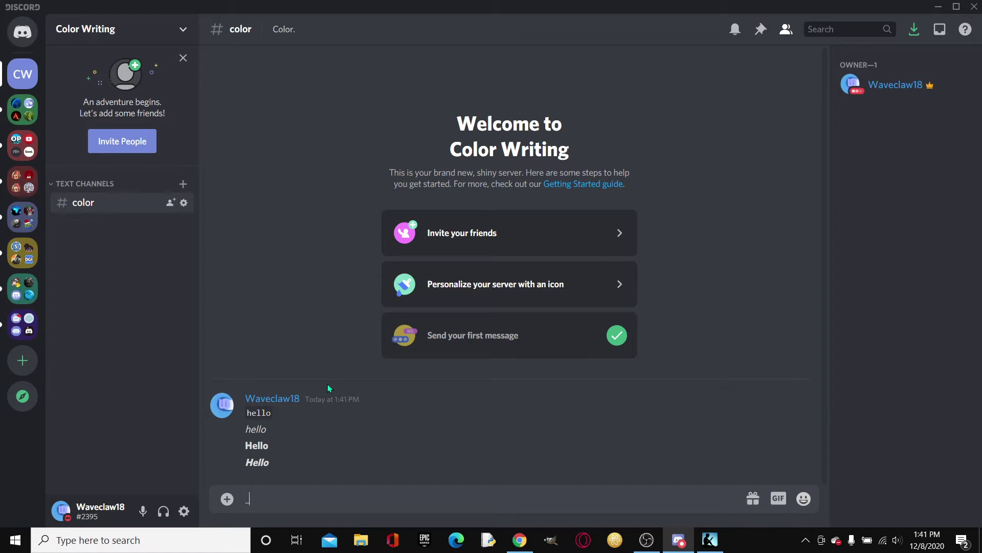
pyautogui.press('BackSpace')
pyautogui.press('BackSpace')
pyautogui.write('__Hello__')
pyautogui.press('Return')
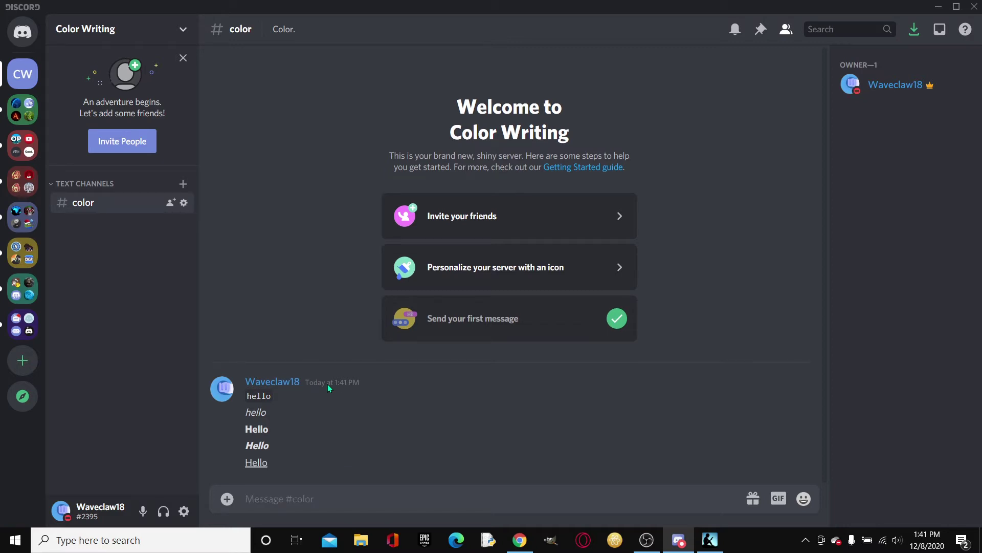
# Send hello with strikethrough formatting, wrapped in double tildes
pyautogui.write('`')
pyautogui.press('BackSpace')
pyautogui.write('`')
pyautogui.press('BackSpace')
pyautogui.write('~~hello~~')
pyautogui.press('Return')
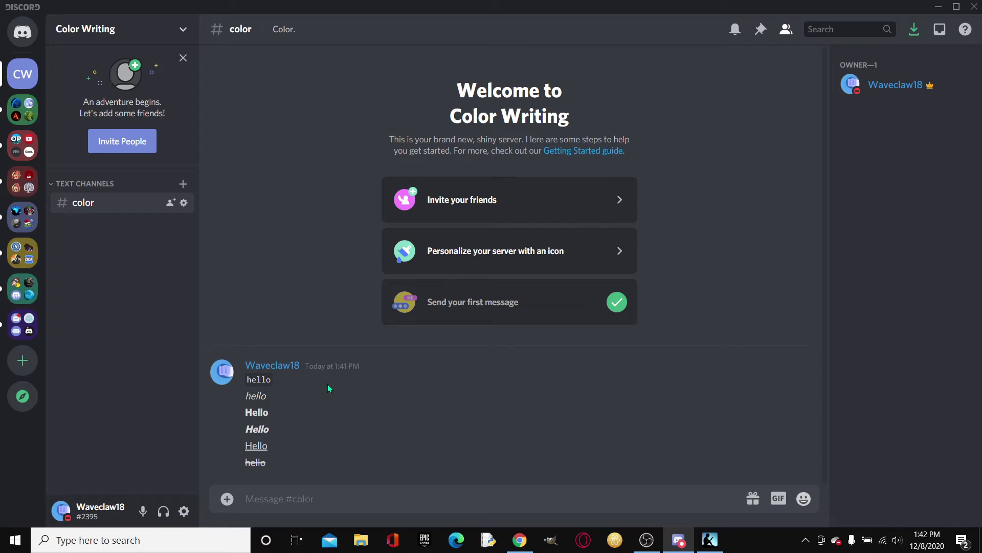
# Send Hello once as inline code and once as a code block wrapped in triple backticks
pyautogui.write('`Hello`')
pyautogui.press('Return')
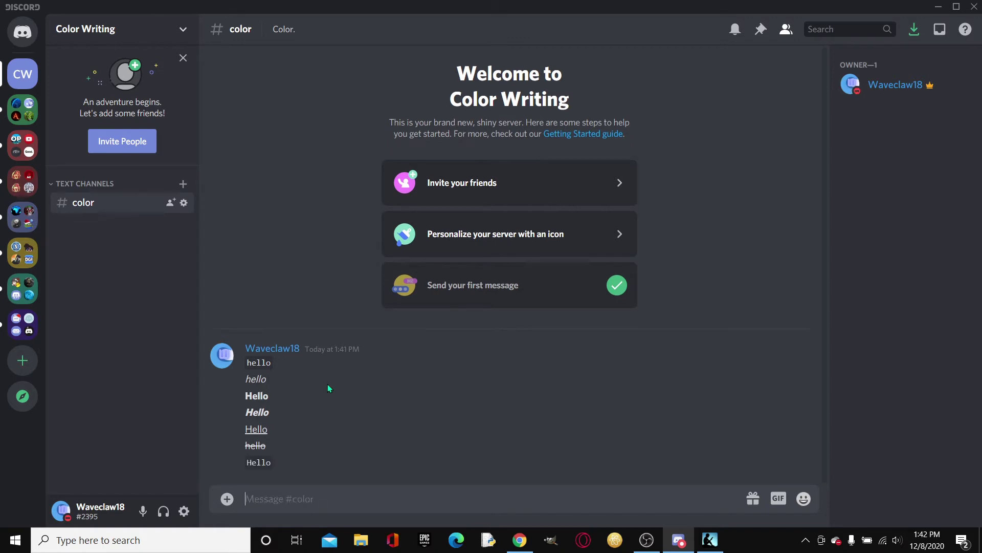
pyautogui.write('``')
pyautogui.press('BackSpace')
pyautogui.write('`Hello``')
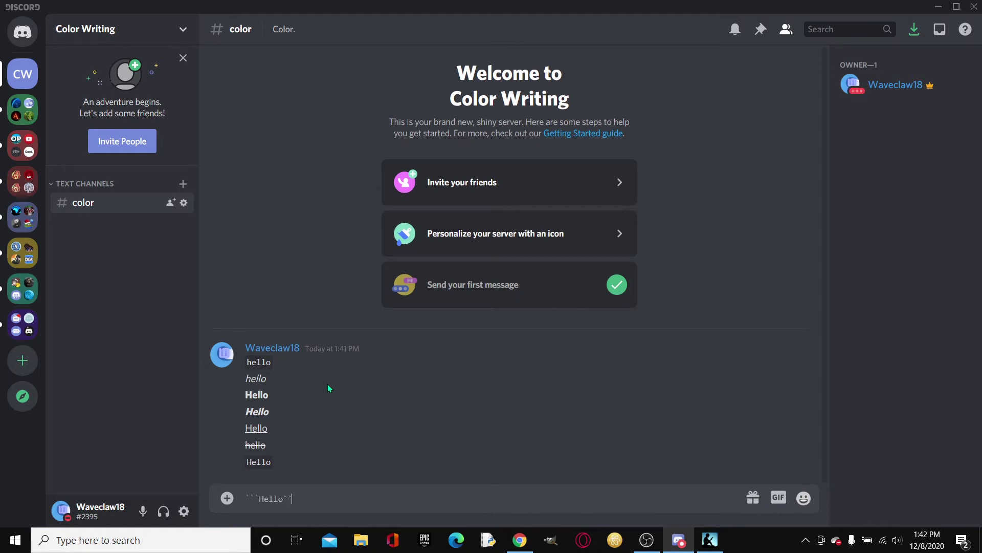
pyautogui.write('`')
pyautogui.press('Return')
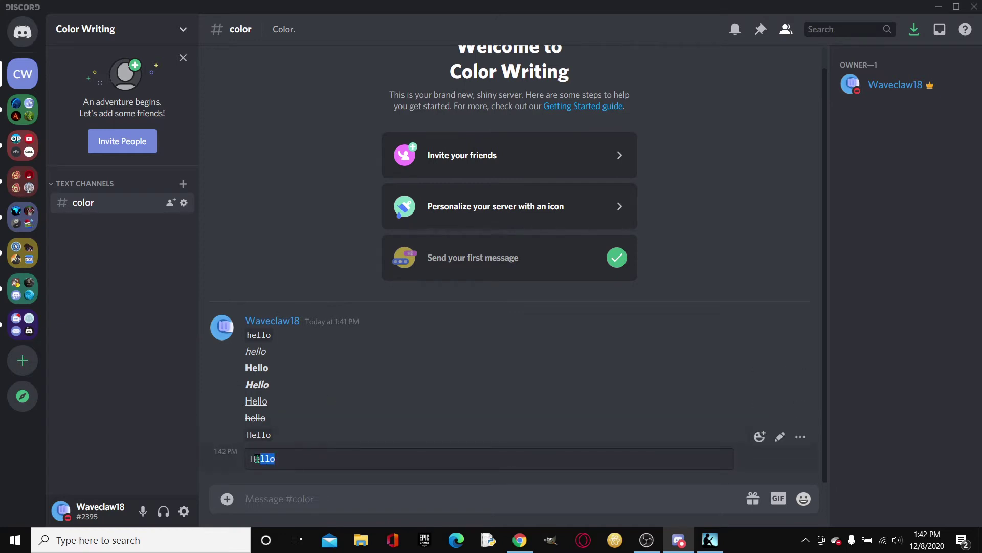
pyautogui.click(309, 455)
pyautogui.click(309, 458)
pyautogui.moveTo(277, 434); pyautogui.dragTo(246, 431)
pyautogui.click(248, 431)
pyautogui.moveTo(295, 459); pyautogui.dragTo(248, 456)
pyautogui.click(282, 459)
pyautogui.click(336, 456)
# Draft an empty multi-line code block with triple-backtick fences and a blank line between them
pyautogui.write('``')
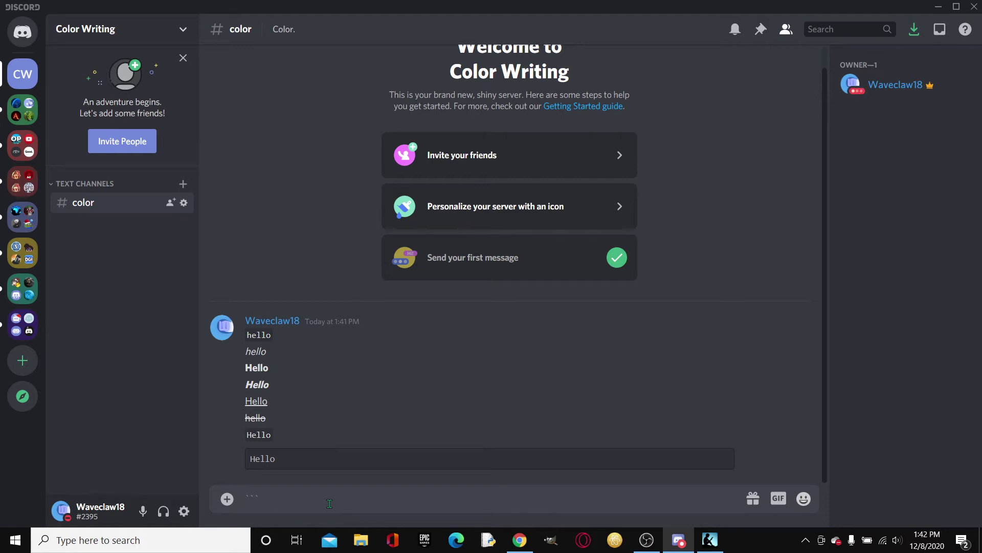
pyautogui.hotkey('shift', 'Return')
pyautogui.hotkey('shift', 'Return')
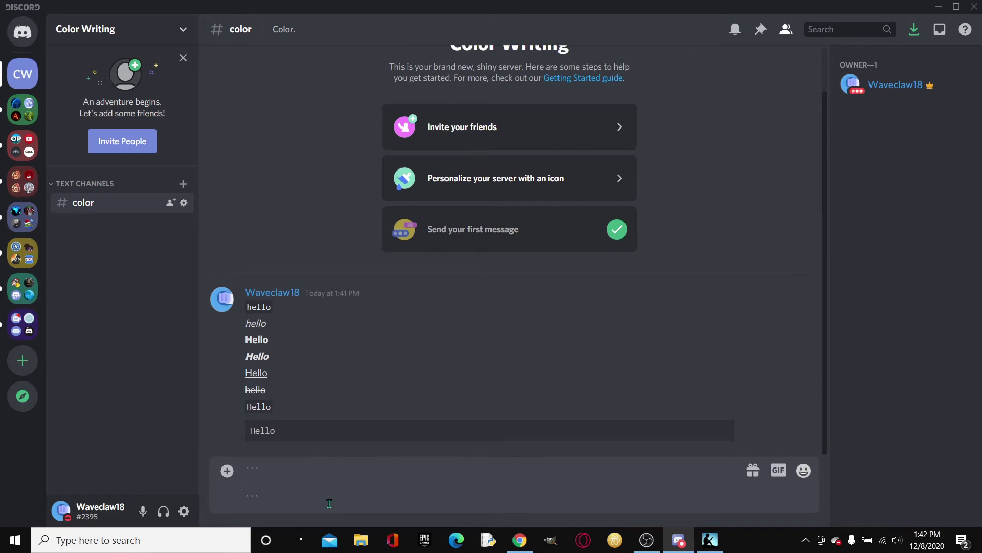
pyautogui.write('Hello')
pyautogui.press('BackSpace')
pyautogui.press('BackSpace')
pyautogui.press('BackSpace')
pyautogui.press('BackSpace')
pyautogui.press('BackSpace')
# Set the drafted code block's language to yml on the opening fence
pyautogui.press('Left')
pyautogui.write('ym')
pyautogui.press('BackSpace')
pyautogui.write('m')
pyautogui.moveTo(276, 471); pyautogui.dragTo(255, 471)
pyautogui.press('Right')
pyautogui.press('Down')
# Enter Hello inside the yml code block and send the message
pyautogui.doubleClick(297, 431)
pyautogui.click(311, 427)
pyautogui.write('Hello')
pyautogui.moveTo(271, 485); pyautogui.dragTo(240, 489)
pyautogui.hotkey('shift', 'Up')
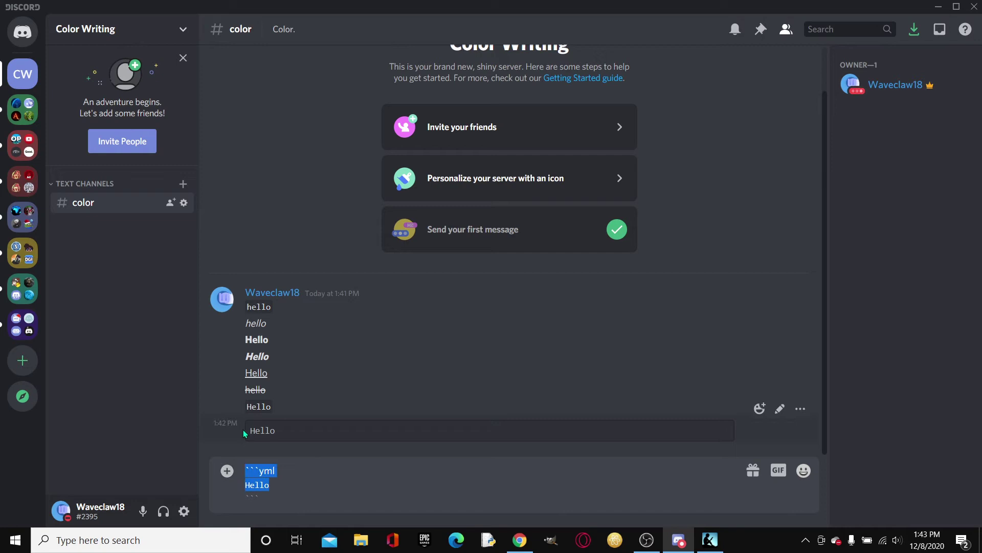
pyautogui.press('Right')
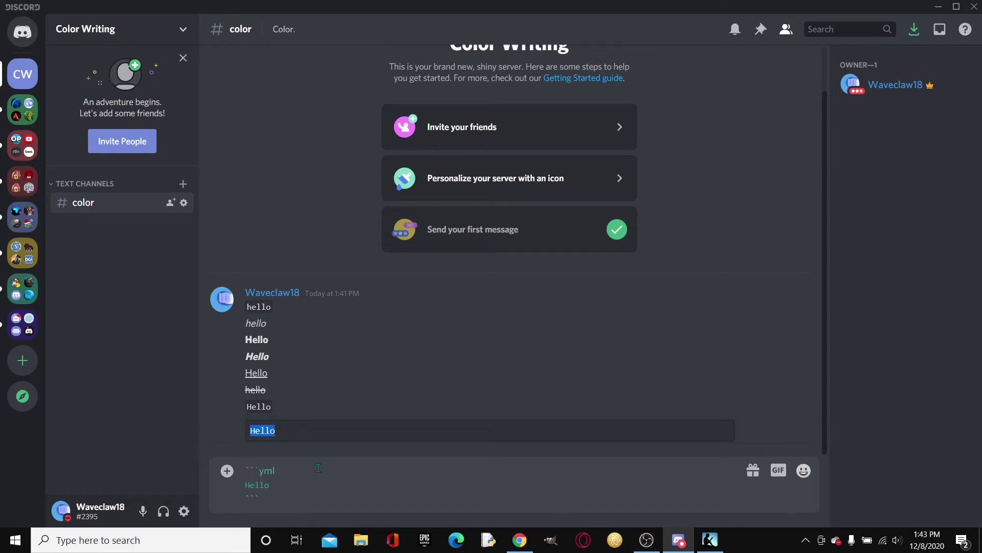
pyautogui.press('Return')
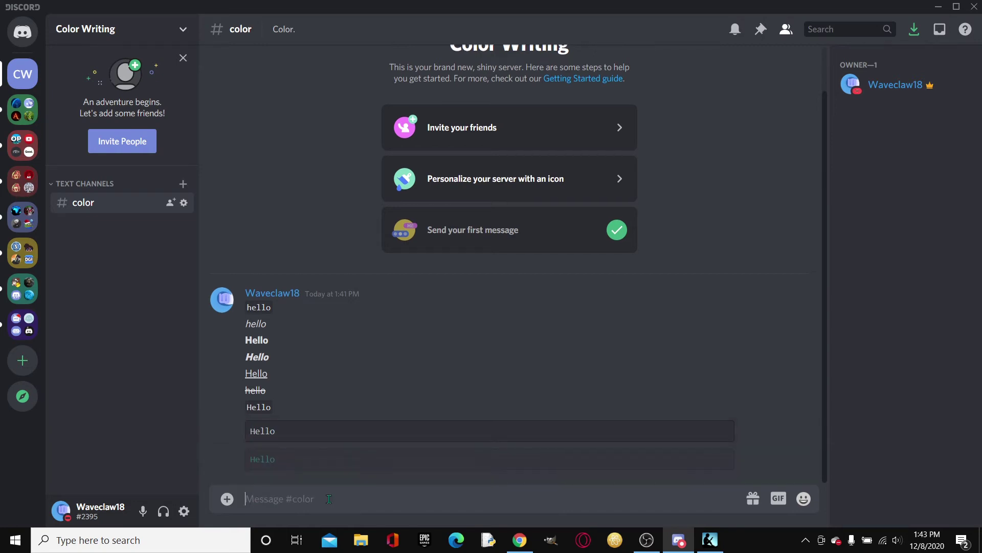
pyautogui.moveTo(290, 457); pyautogui.dragTo(255, 456)
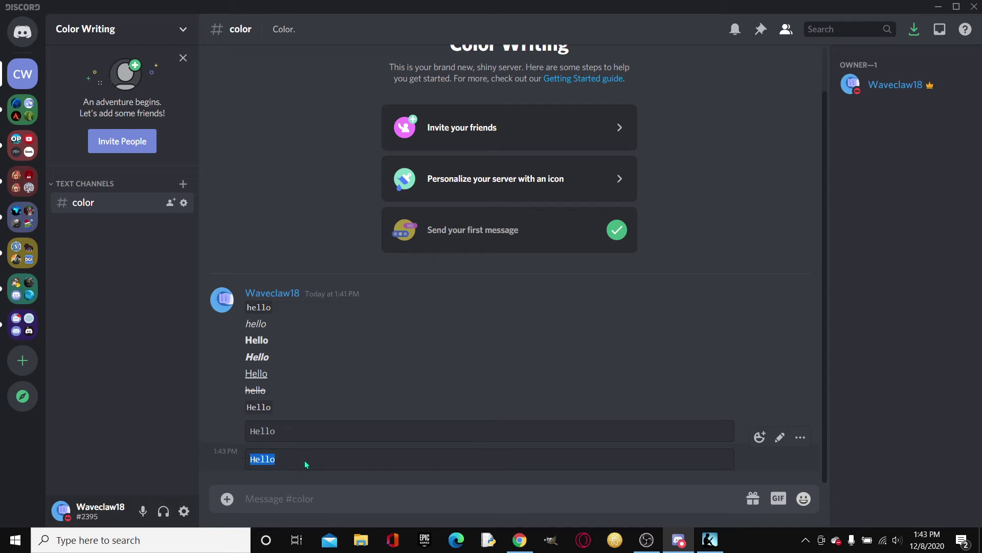
pyautogui.click(286, 457)
pyautogui.moveTo(307, 424); pyautogui.dragTo(241, 463)
pyautogui.click(306, 434)
pyautogui.moveTo(299, 434); pyautogui.dragTo(245, 434)
pyautogui.click(342, 435)
# Draft a multi-line diff code block containing Hello prefixed with a plus sign
pyautogui.write('``')
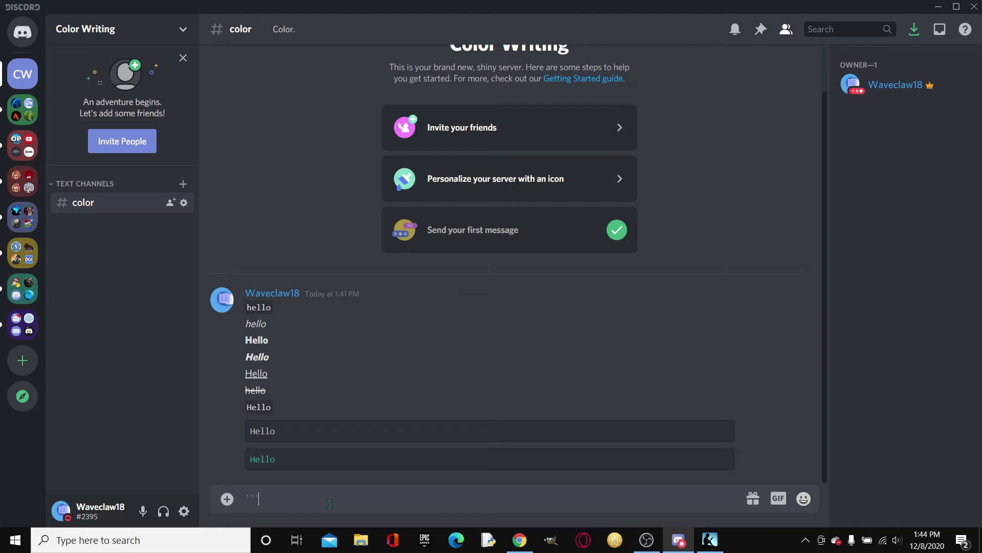
pyautogui.write('`')
pyautogui.hotkey('shift', 'Return')
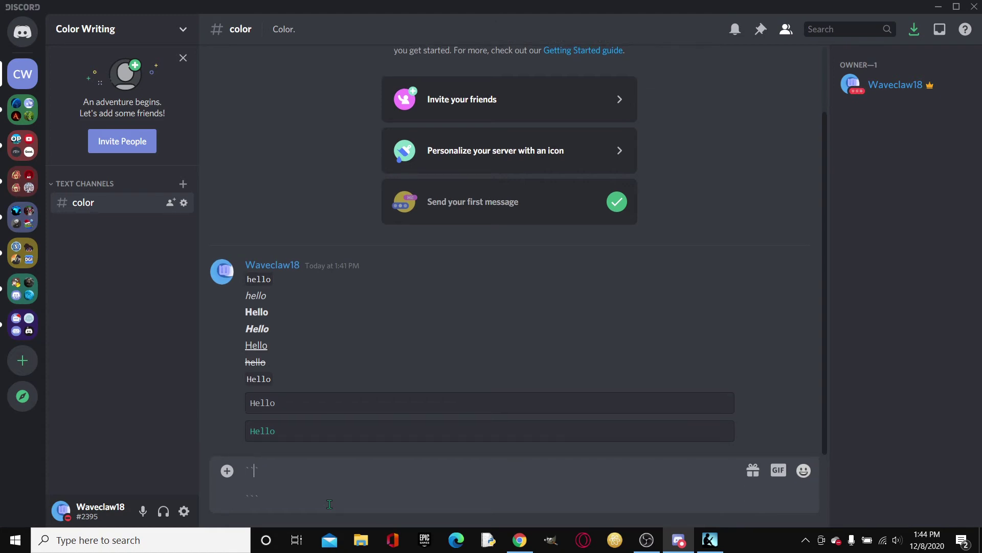
pyautogui.write('diff')
pyautogui.press('BackSpace')
pyautogui.write('f Hello')
pyautogui.write('+')
pyautogui.moveTo(281, 484); pyautogui.dragTo(260, 484)
pyautogui.click(283, 490)
# Replace the plus prefix before Hello with a minus sign and send the diff code block
pyautogui.click(279, 496)
pyautogui.press('Left')
pyautogui.press('Left')
pyautogui.press('BackSpace')
pyautogui.write('-')
pyautogui.press('Return')
pyautogui.moveTo(300, 465); pyautogui.dragTo(249, 461)
pyautogui.click(299, 457)
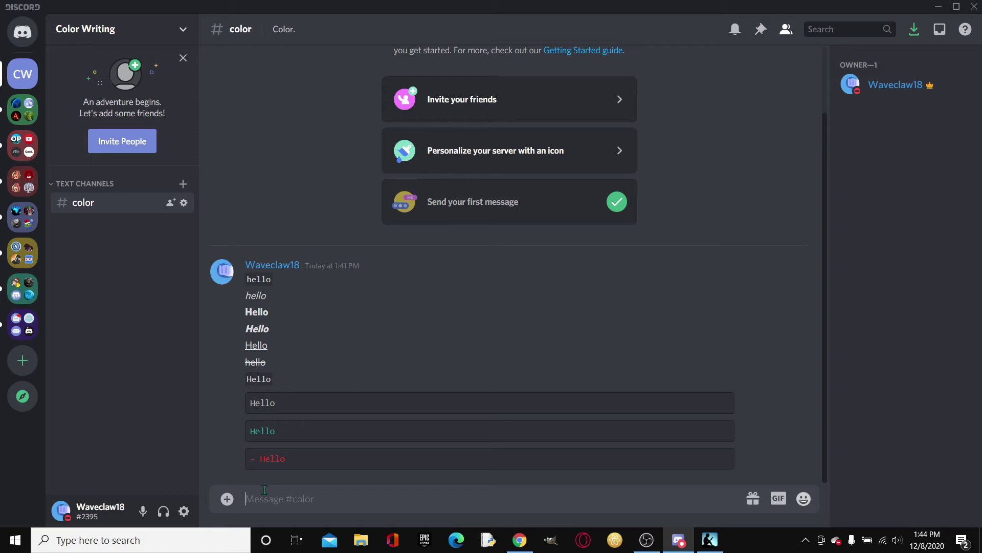
# Draft an empty multi-line code block with the language set to js
pyautogui.write('``')
pyautogui.write('js')
pyautogui.hotkey('shift', 'Return')
pyautogui.write('```')
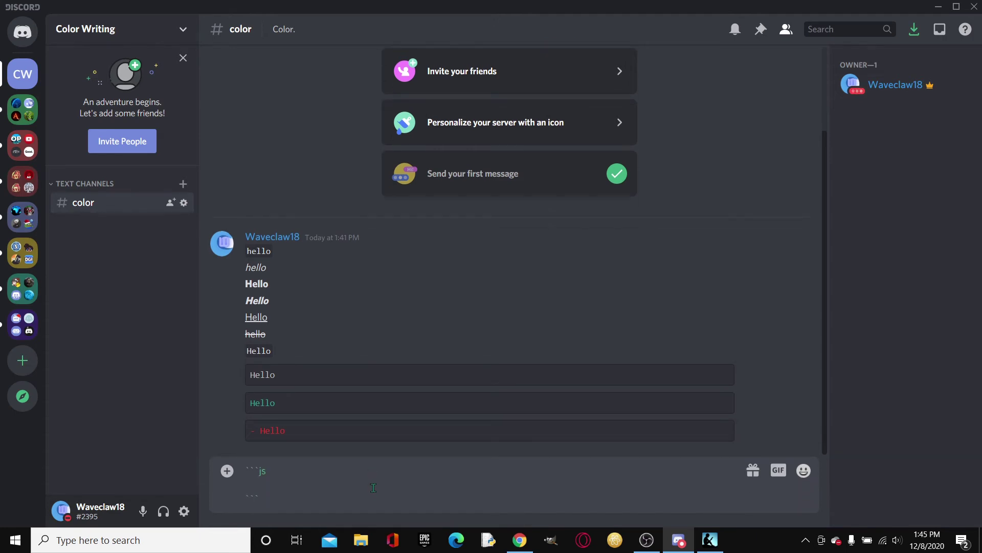
pyautogui.write('hello')
pyautogui.press('BackSpace')
pyautogui.press('BackSpace')
pyautogui.press('BackSpace')
pyautogui.press('BackSpace')
pyautogui.press('BackSpace')
# Enter the line const Discord = require("discord.js") inside the js code block
pyautogui.click(292, 474)
pyautogui.write('const Discord')
pyautogui.moveTo(270, 484); pyautogui.dragTo(248, 483)
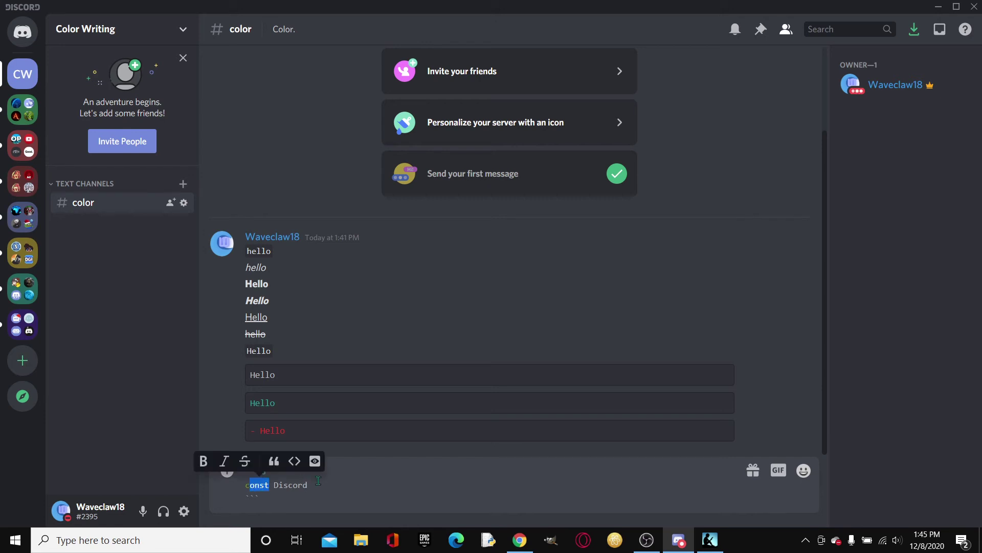
pyautogui.click(465, 483)
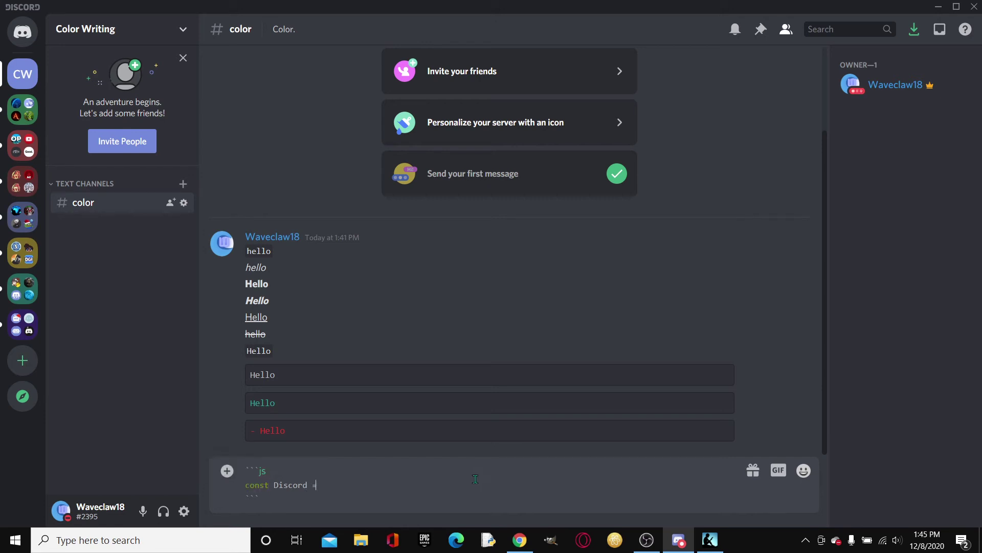
pyautogui.write('= require')
pyautogui.write('()')
pyautogui.write('""')
pyautogui.write('discord.js')
# Send the drafted js code block to the channel
pyautogui.moveTo(420, 485); pyautogui.dragTo(365, 487)
pyautogui.click(396, 509)
pyautogui.moveTo(295, 409); pyautogui.dragTo(250, 405)
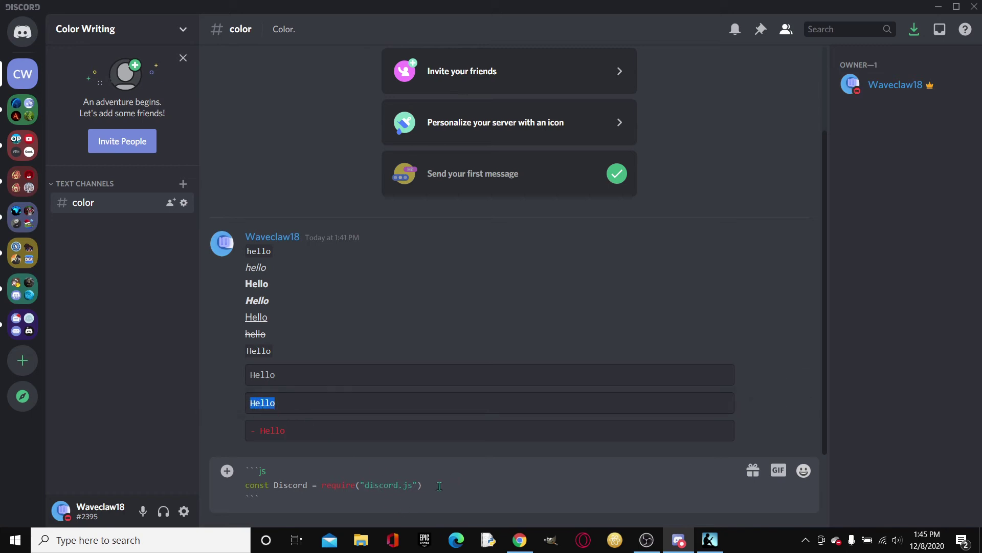
pyautogui.click(358, 450)
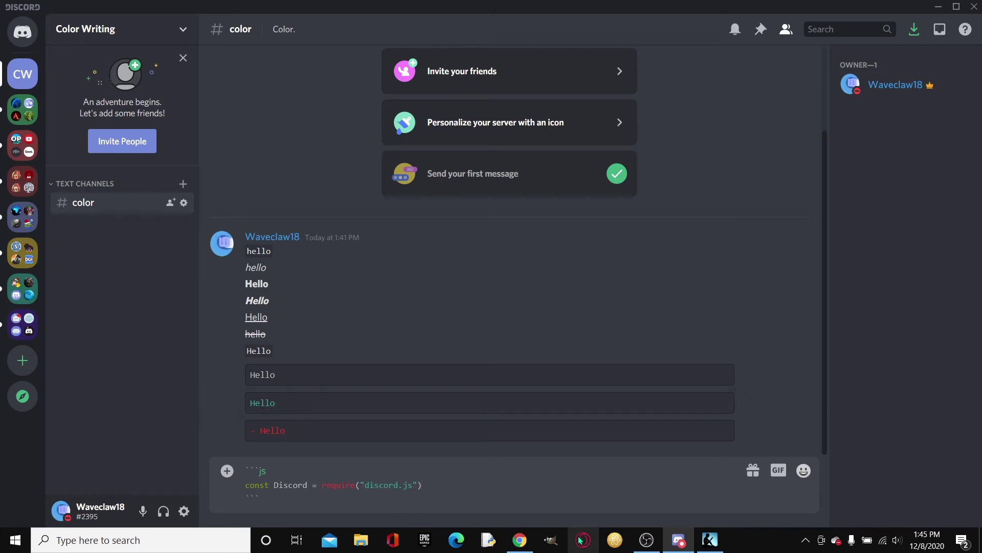
pyautogui.press('Return')
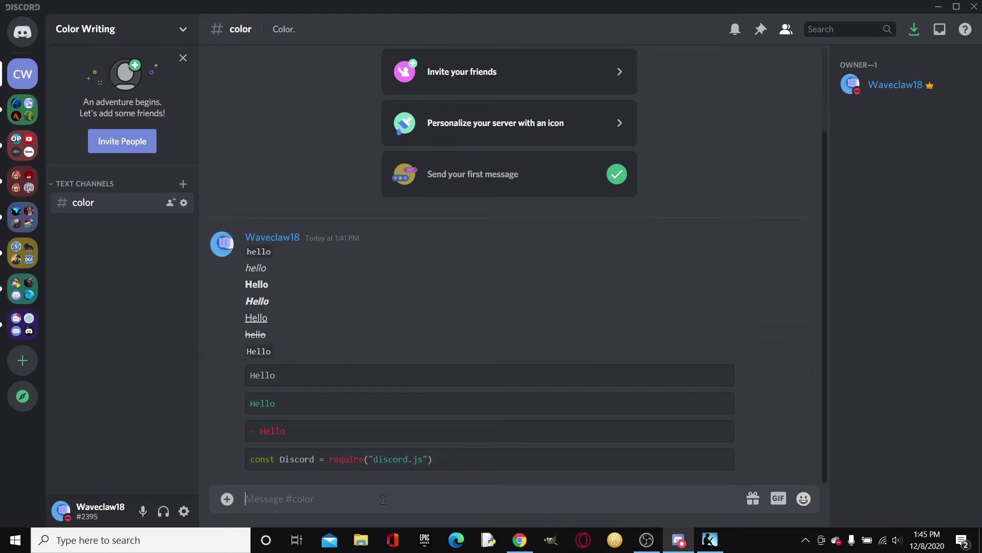
# Draft a multi-line py code block containing print("Hello")
pyautogui.write('```py')
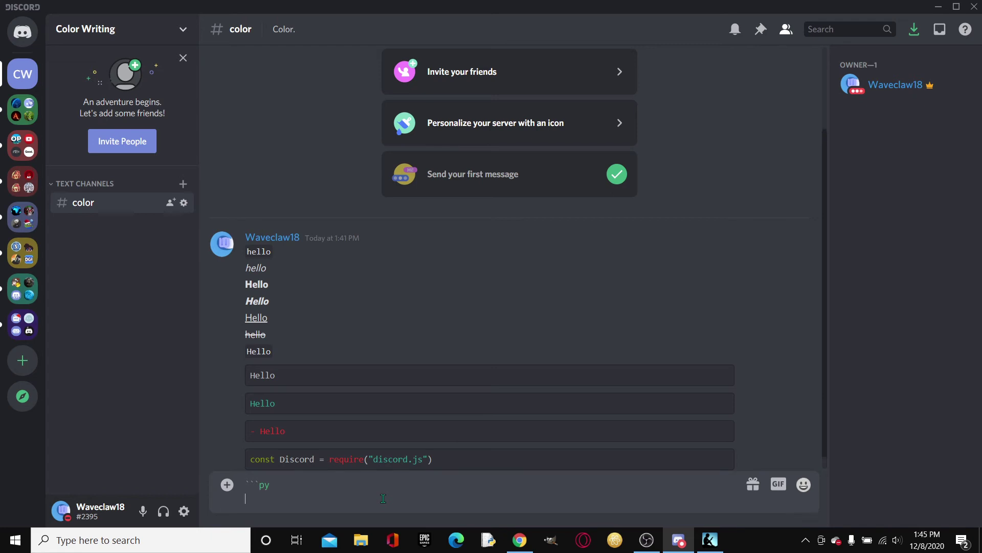
pyautogui.hotkey('shift', 'Return')
pyautogui.write('```')
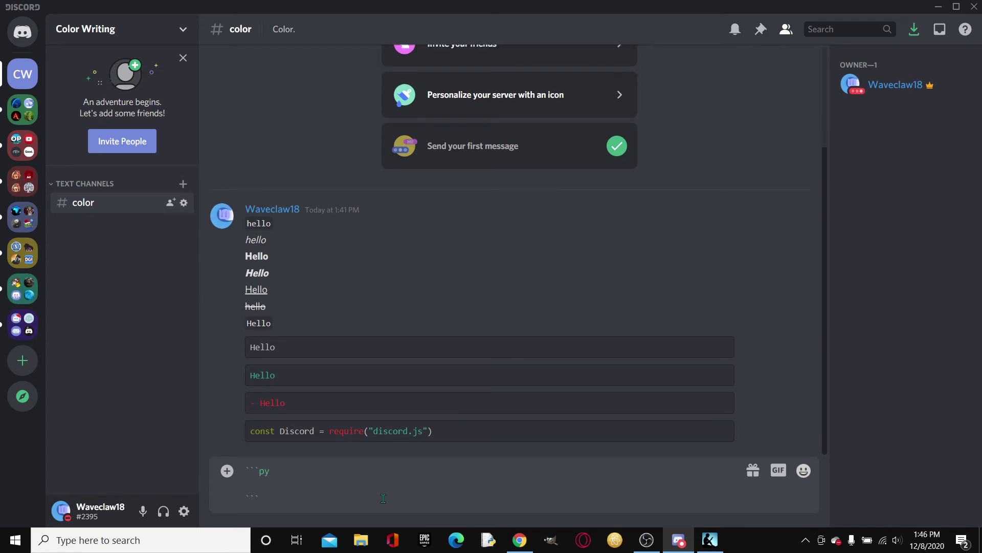
pyautogui.write('print()')
pyautogui.write('""')
pyautogui.write('Hello')
# Tidy the py code block so it holds only print("Hello") and send it
pyautogui.click(270, 487)
pyautogui.press('BackSpace')
pyautogui.click(329, 489)
pyautogui.hotkey('shift', 'Left')
pyautogui.click(326, 485)
pyautogui.moveTo(309, 484); pyautogui.dragTo(274, 484)
pyautogui.click(310, 484)
pyautogui.click(309, 462)
pyautogui.press('Home')
pyautogui.press('BackSpace')
pyautogui.press('Down')
pyautogui.press('End')
pyautogui.press('Return')
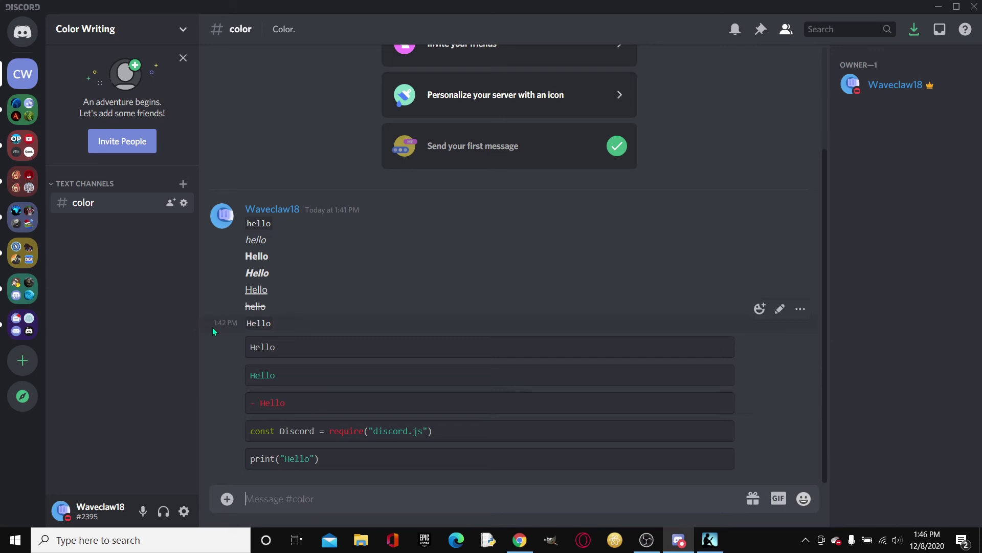
pyautogui.moveTo(306, 406); pyautogui.dragTo(267, 398)
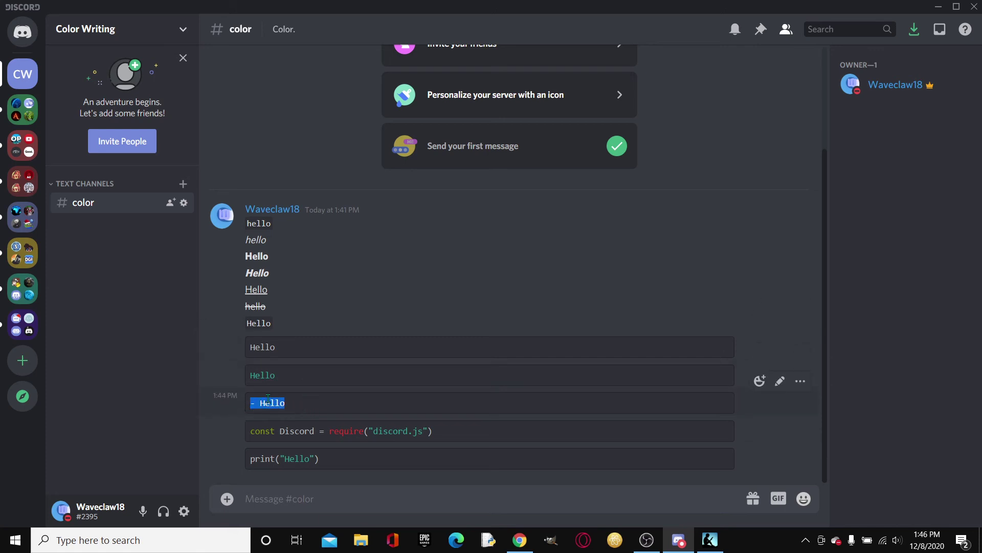
pyautogui.click(315, 395)
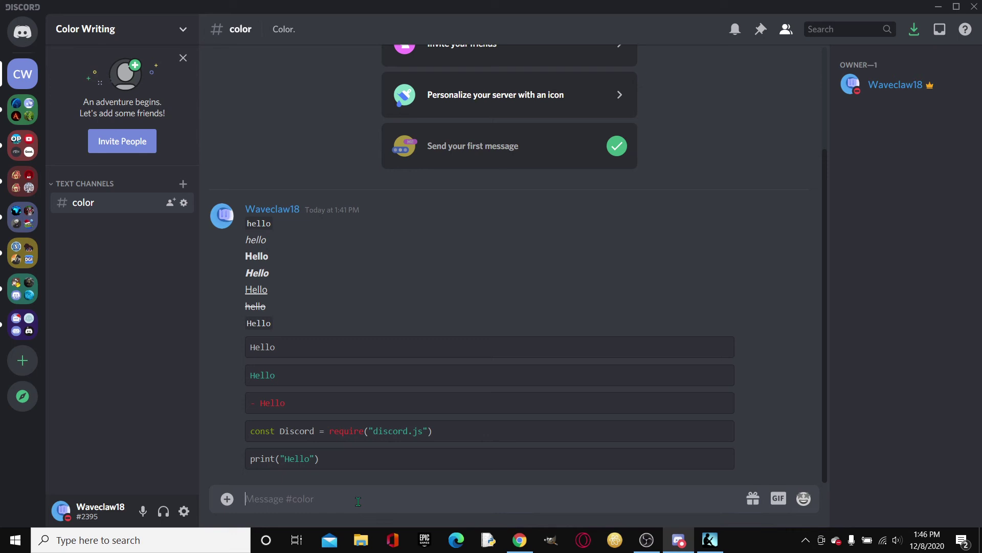
# Draft a multi-line md code block containing the heading # Hello
pyautogui.write('```')
pyautogui.write('md')
pyautogui.hotkey('shift', 'Return')
pyautogui.write('```')
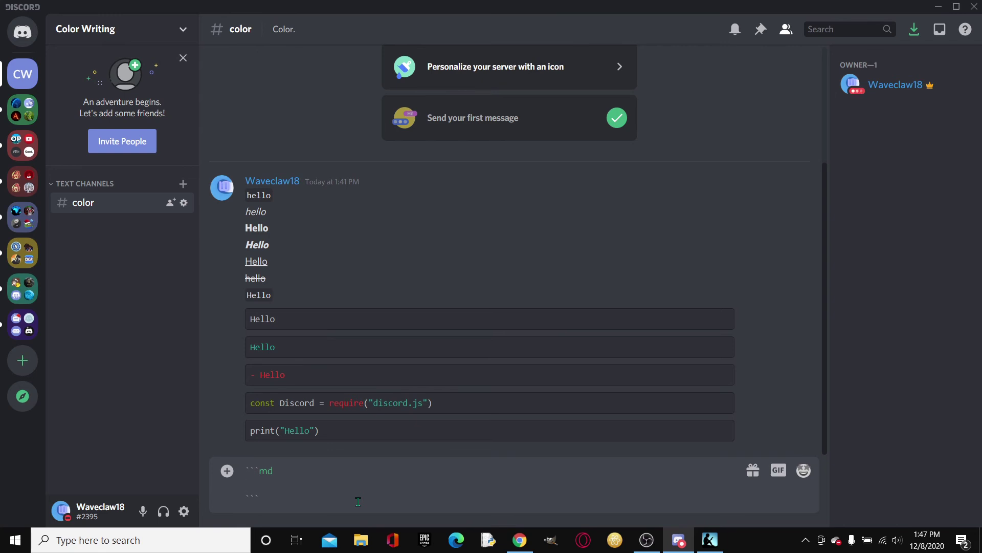
pyautogui.write('# Hello')
pyautogui.press('BackSpace')
pyautogui.press('BackSpace')
pyautogui.press('BackSpace')
pyautogui.press('BackSpace')
pyautogui.press('BackSpace')
pyautogui.hotkey('shift', 'Return')
pyautogui.write('H')
pyautogui.press('BackSpace')
pyautogui.press('BackSpace')
pyautogui.write('Hello of the')
pyautogui.press('BackSpace')
pyautogui.press('BackSpace')
pyautogui.press('BackSpace')
pyautogui.press('BackSpace')
pyautogui.press('BackSpace')
pyautogui.press('BackSpace')
# Send the md code block with the # Hello heading to the channel
pyautogui.hotkey('shift', 'Return')
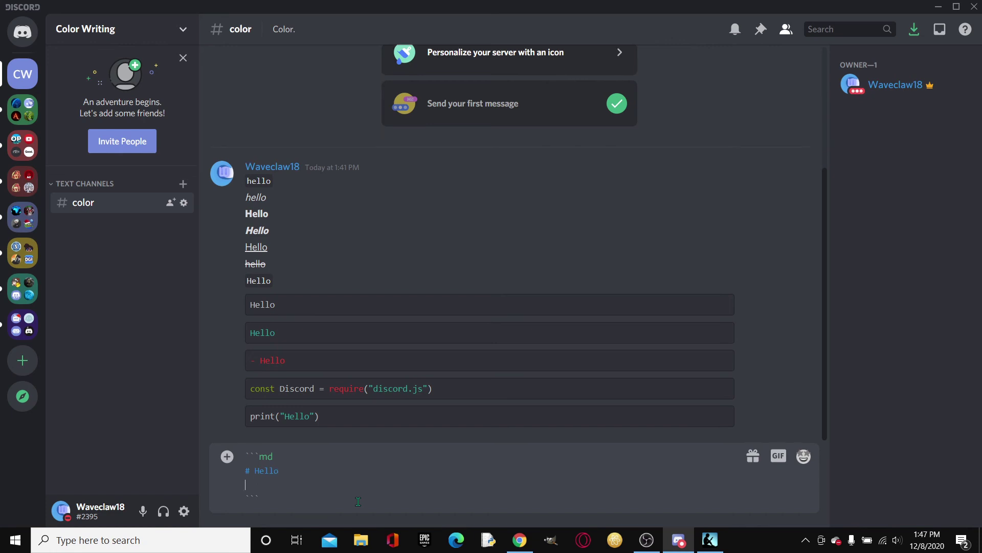
pyautogui.press('Return')
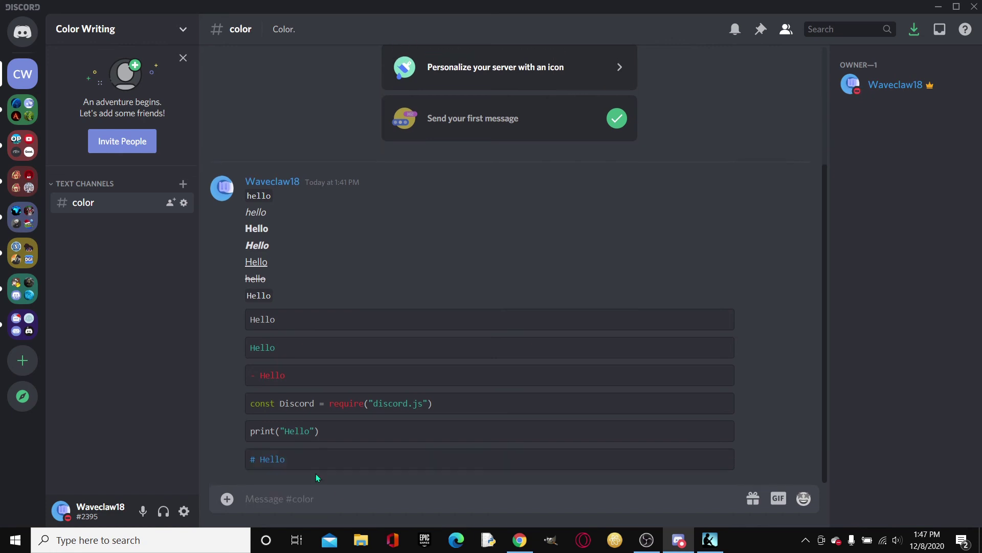
pyautogui.moveTo(302, 463); pyautogui.dragTo(247, 459)
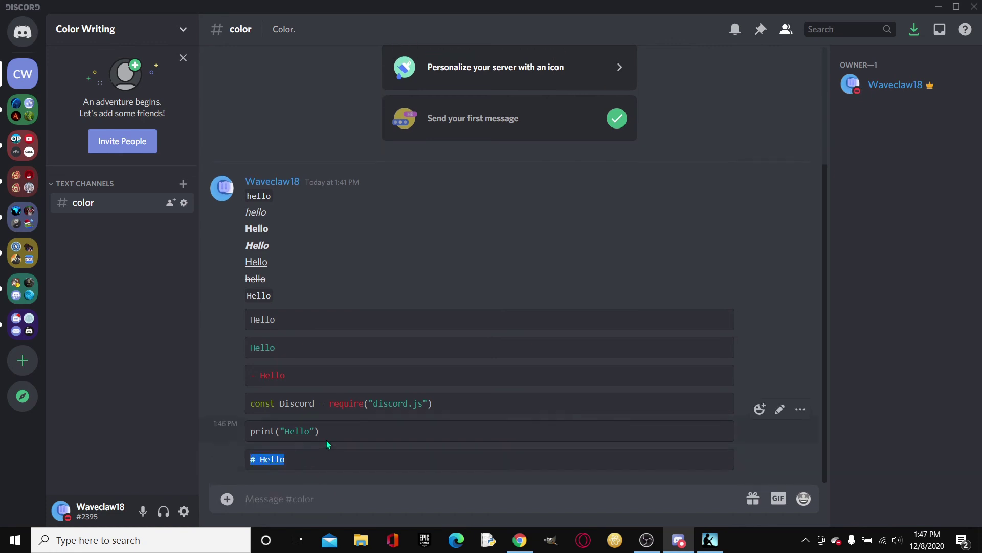
pyautogui.click(329, 425)
pyautogui.moveTo(330, 429); pyautogui.dragTo(247, 431)
pyautogui.click(326, 501)
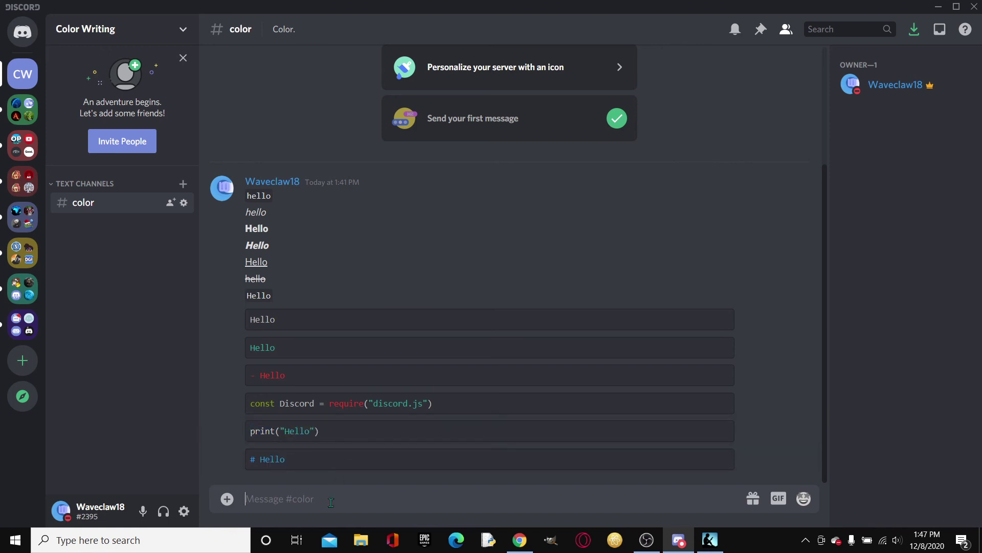
# Draft an empty multi-line code block in the color channel's message box
pyautogui.write('```')
pyautogui.hotkey('shift', 'Return')
pyautogui.hotkey('shift', 'Return')
pyautogui.write('``')
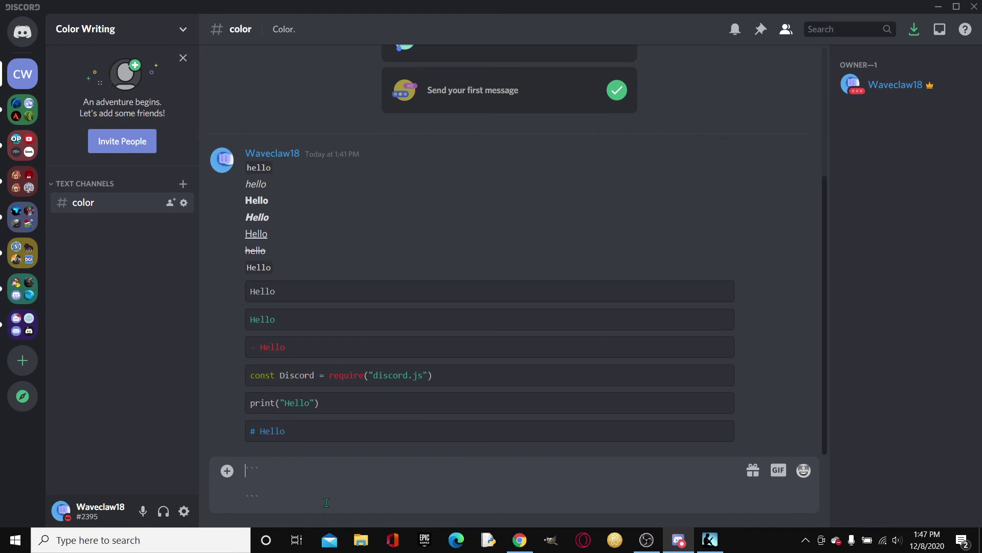
# Try c++ as the language tag of the code block
pyautogui.write('dd')
pyautogui.press('BackSpace')
pyautogui.write('++')
pyautogui.press('BackSpace')
pyautogui.press('BackSpace')
pyautogui.press('BackSpace')
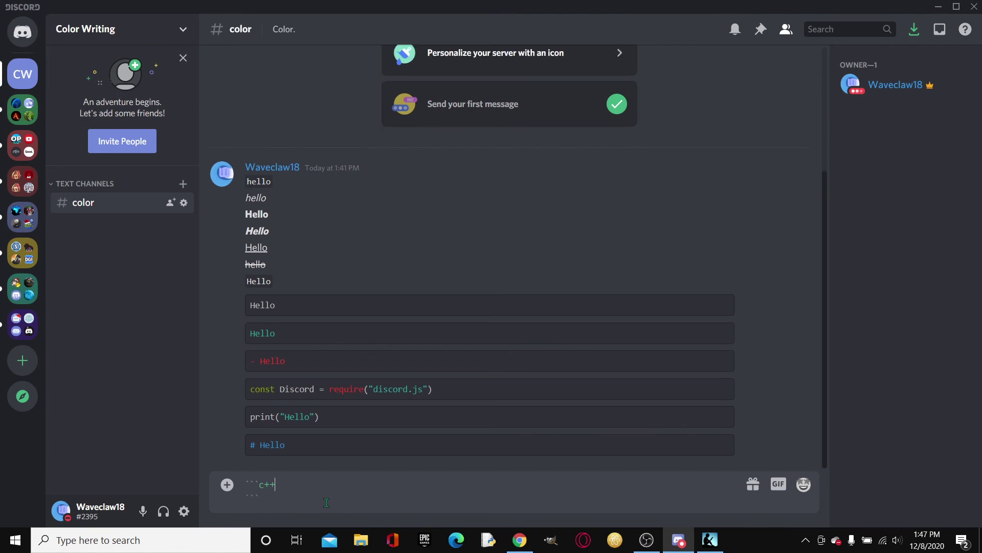
# Tag the code block as css and add an empty multi-line hello { } rule inside it
pyautogui.press('Return')
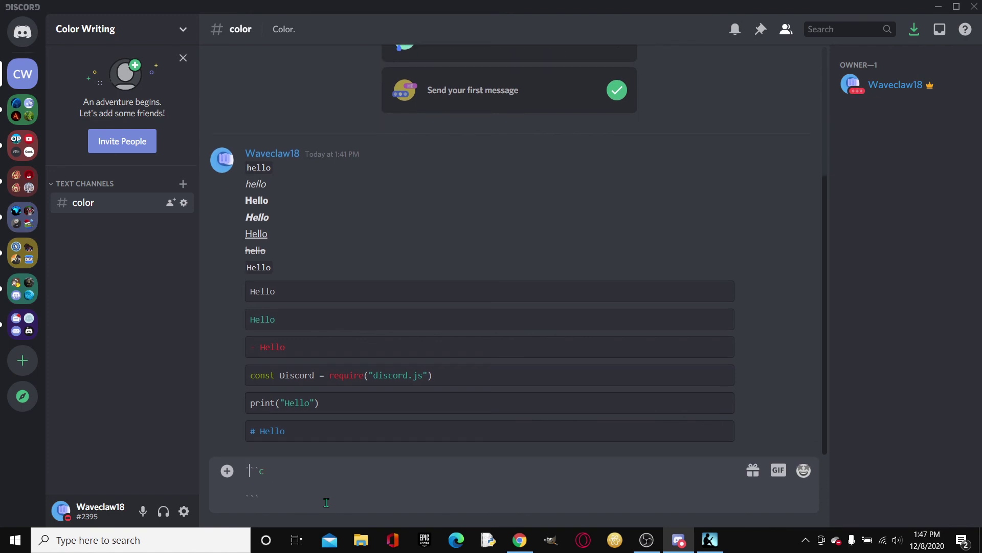
pyautogui.write('ss')
pyautogui.write('d')
pyautogui.press('BackSpace')
pyautogui.write('hello {}')
pyautogui.press('Left')
pyautogui.hotkey('shift', 'Return')
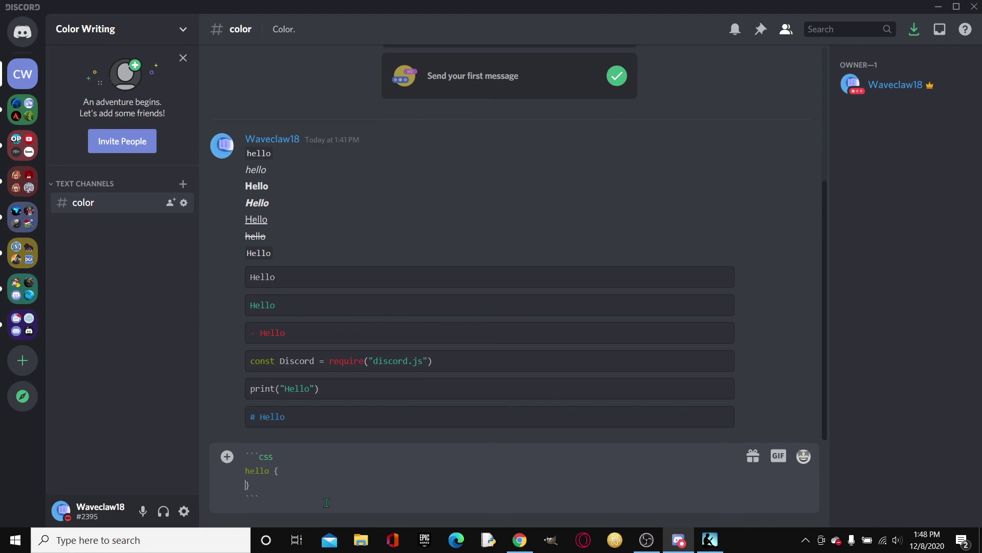
pyautogui.hotkey('shift', 'Return')
pyautogui.press('Up')
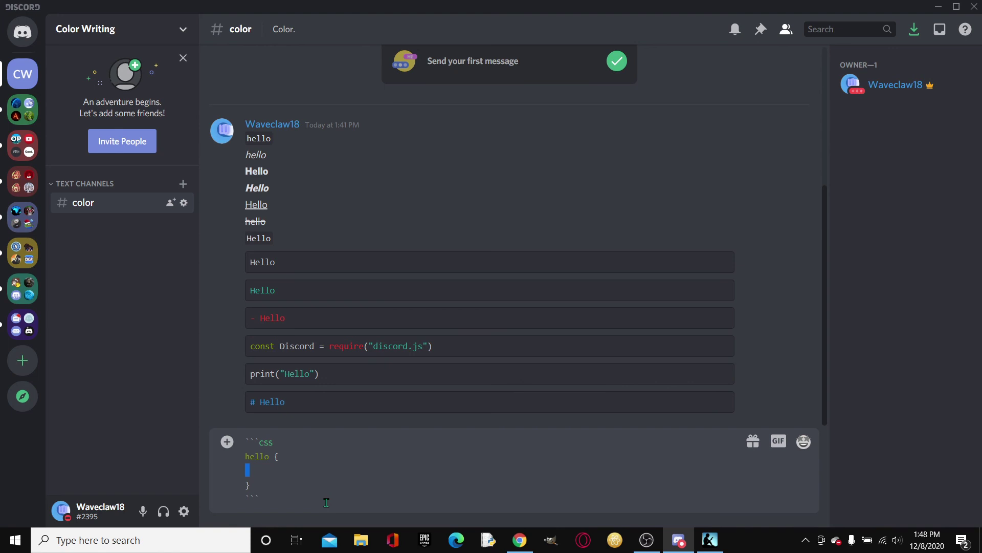
# Add an empty multi-line #hello { } rule below the hello rule
pyautogui.press('Up')
pyautogui.hotkey('shift', 'Return')
pyautogui.write('#')
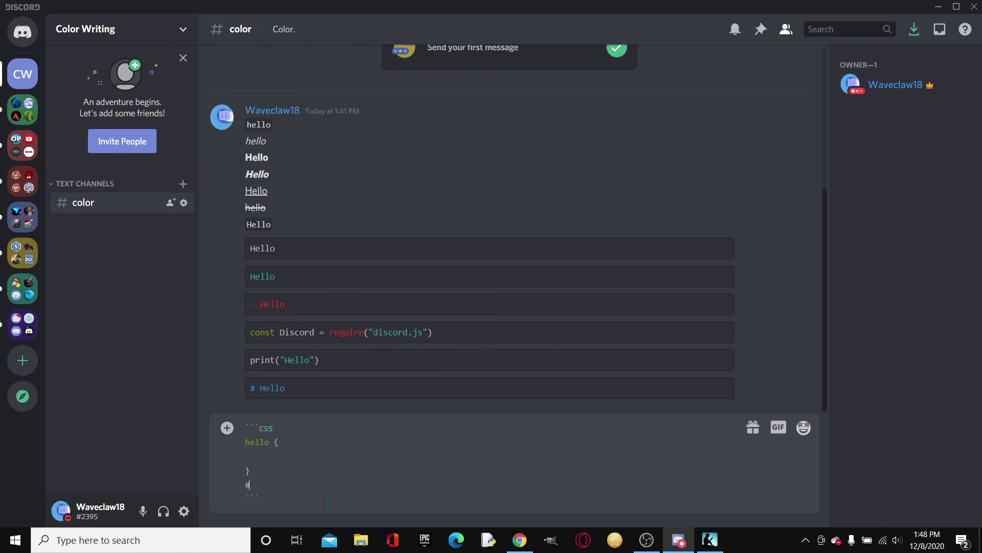
pyautogui.write('hello {}')
pyautogui.hotkey('shift', 'Return')
pyautogui.hotkey('shift', 'Return')
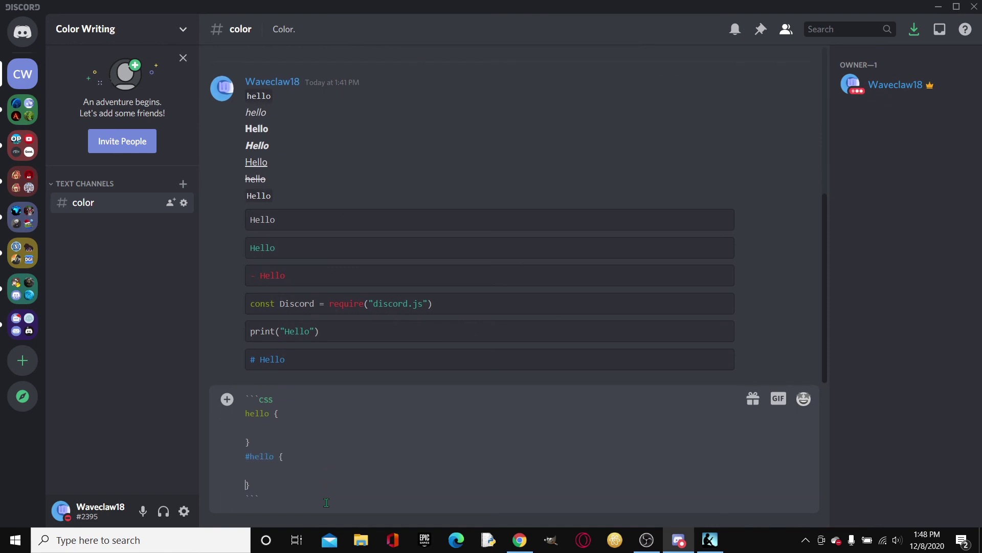
# Add an empty multi-line .hello { } rule below the #hello rule
pyautogui.hotkey('shift', 'Return')
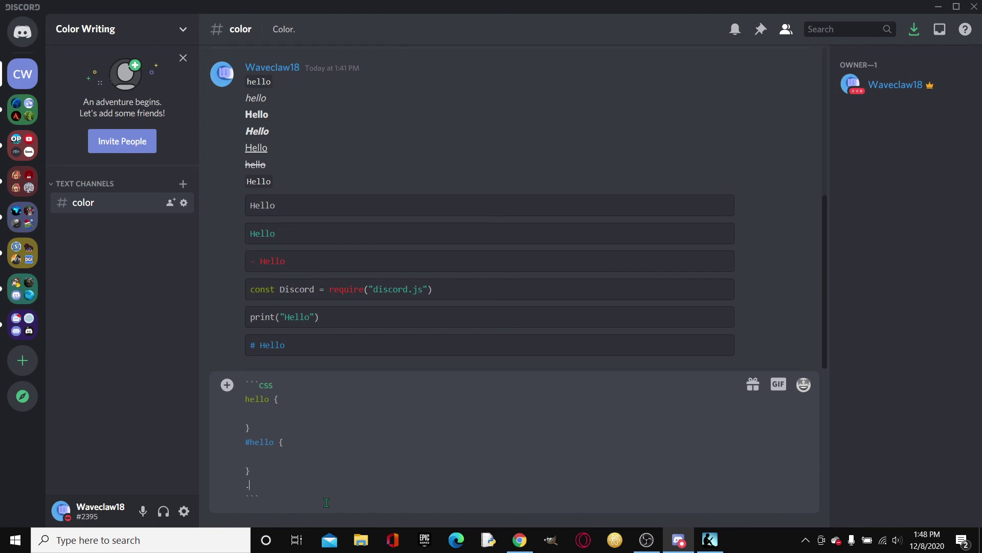
pyautogui.write('.hello')
pyautogui.moveTo(275, 484); pyautogui.dragTo(248, 484)
pyautogui.click(291, 485)
pyautogui.write('{  }')
pyautogui.press('Left')
pyautogui.hotkey('shift', 'Return')
pyautogui.hotkey('shift', 'Return')
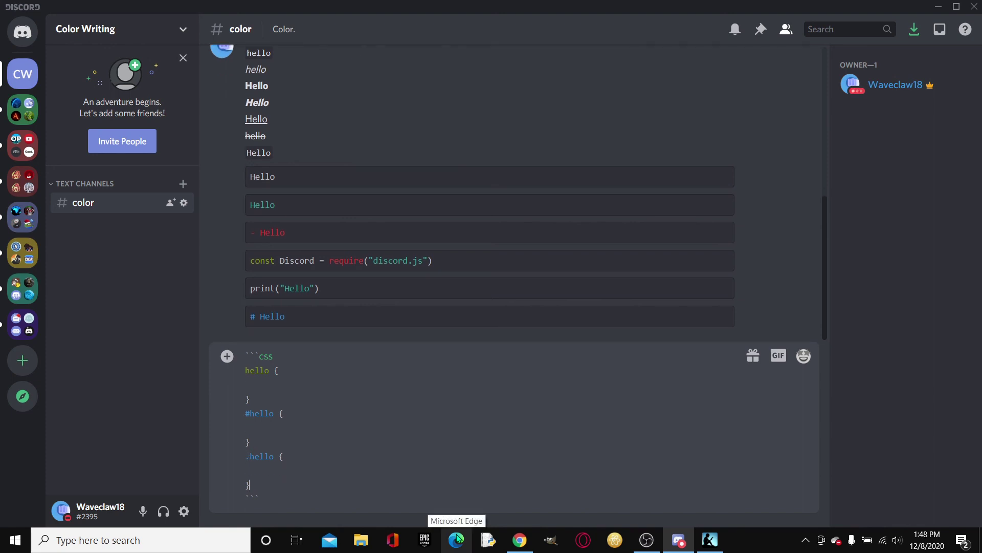
pyautogui.hotkey('shift', 'Return')
pyautogui.write('@hello')
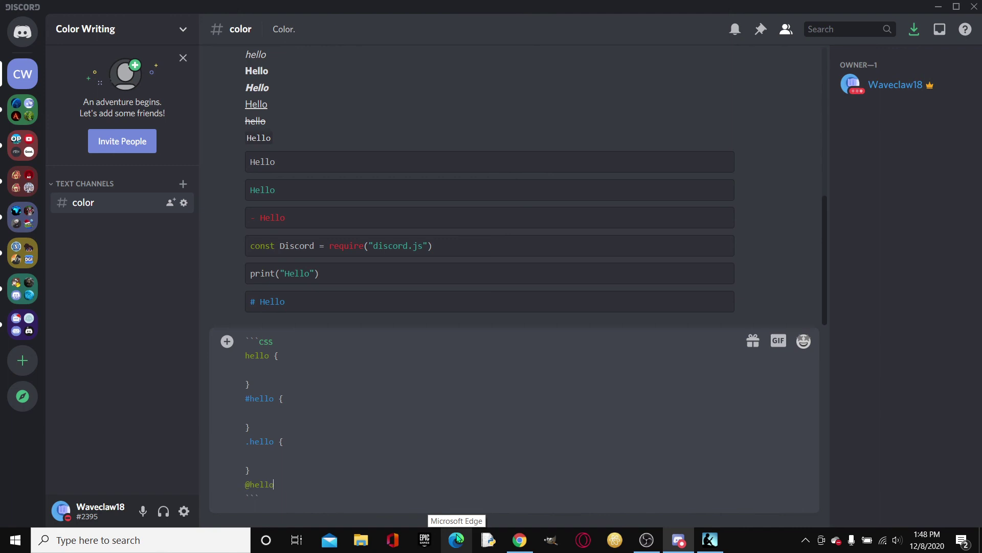
pyautogui.moveTo(254, 485); pyautogui.dragTo(289, 484)
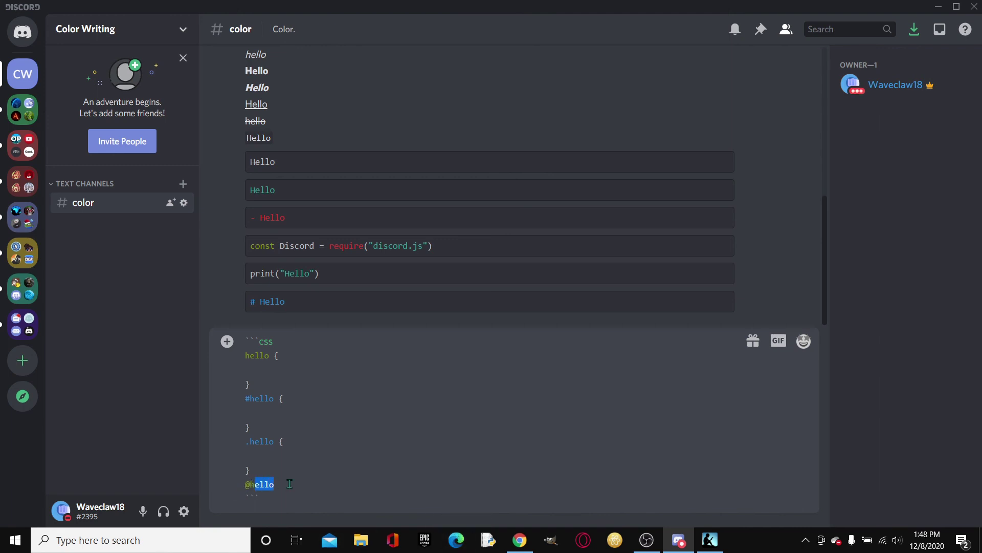
pyautogui.moveTo(269, 356); pyautogui.dragTo(244, 357)
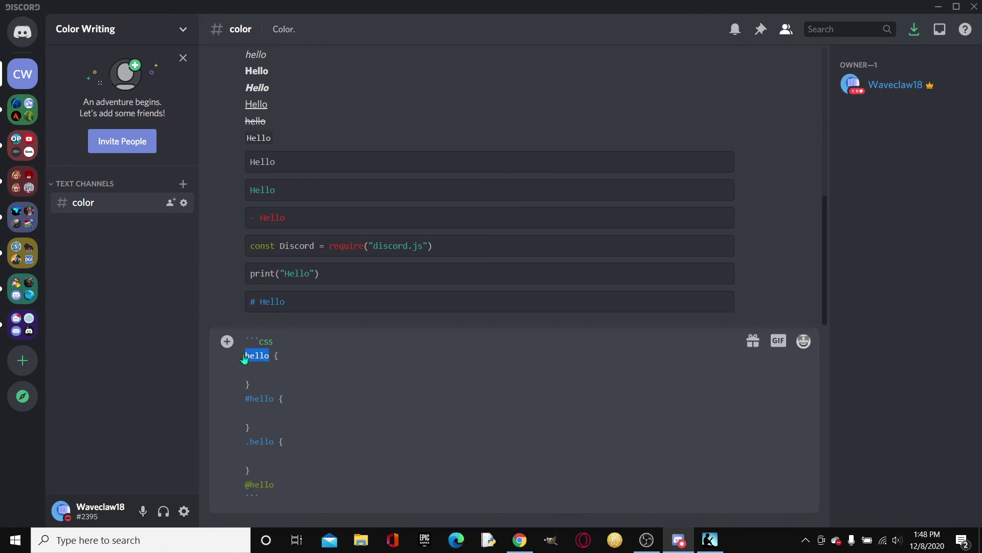
pyautogui.click(343, 393)
pyautogui.click(299, 484)
pyautogui.write('{}')
pyautogui.press('Left')
pyautogui.hotkey('shift', 'Return')
pyautogui.hotkey('shift', 'Return')
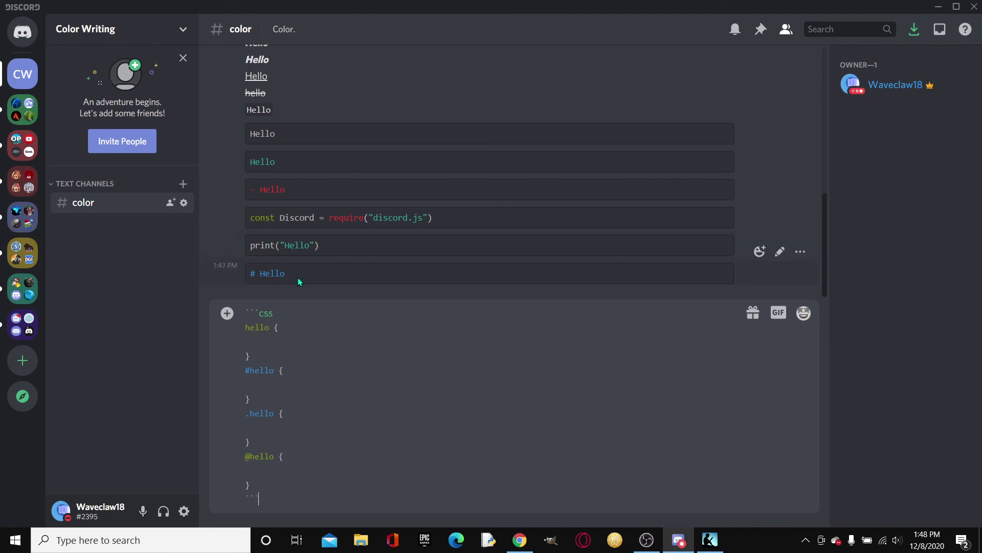
# Highlight # Hello, "Hello" and "discord.js" in the sent code blocks to compare their colors
pyautogui.moveTo(286, 273); pyautogui.dragTo(247, 275)
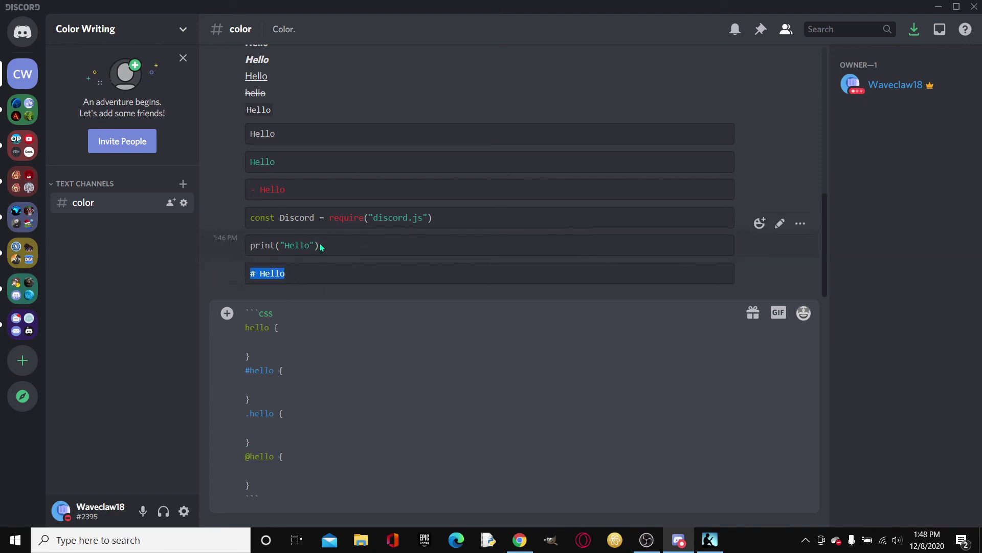
pyautogui.moveTo(320, 246); pyautogui.dragTo(282, 245)
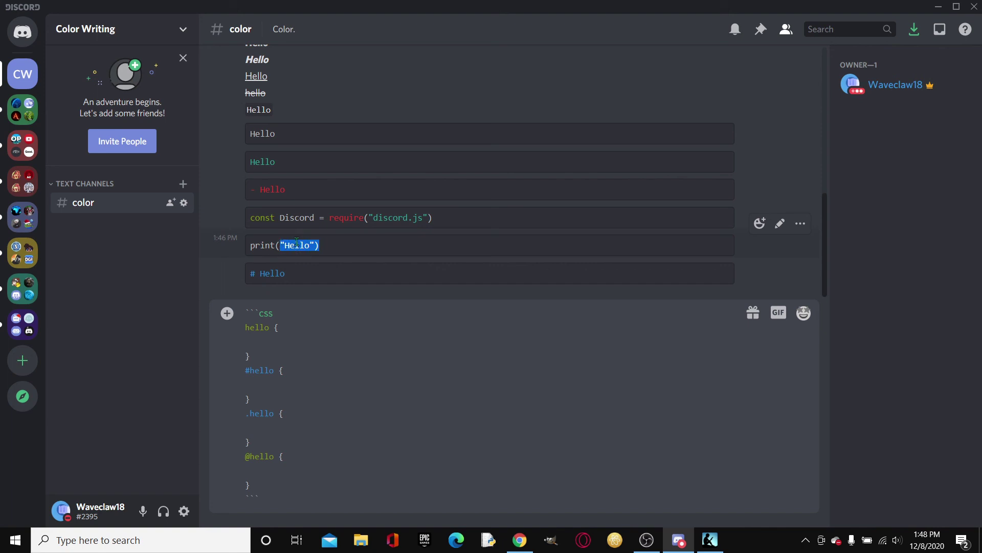
pyautogui.click(298, 242)
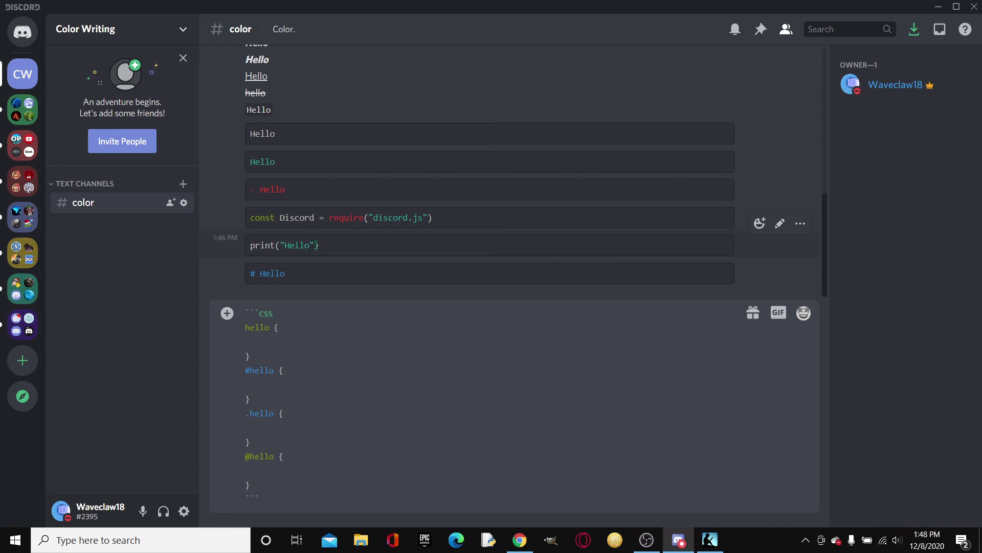
pyautogui.moveTo(310, 247); pyautogui.dragTo(278, 247)
pyautogui.click(341, 248)
pyautogui.moveTo(430, 217); pyautogui.dragTo(369, 218)
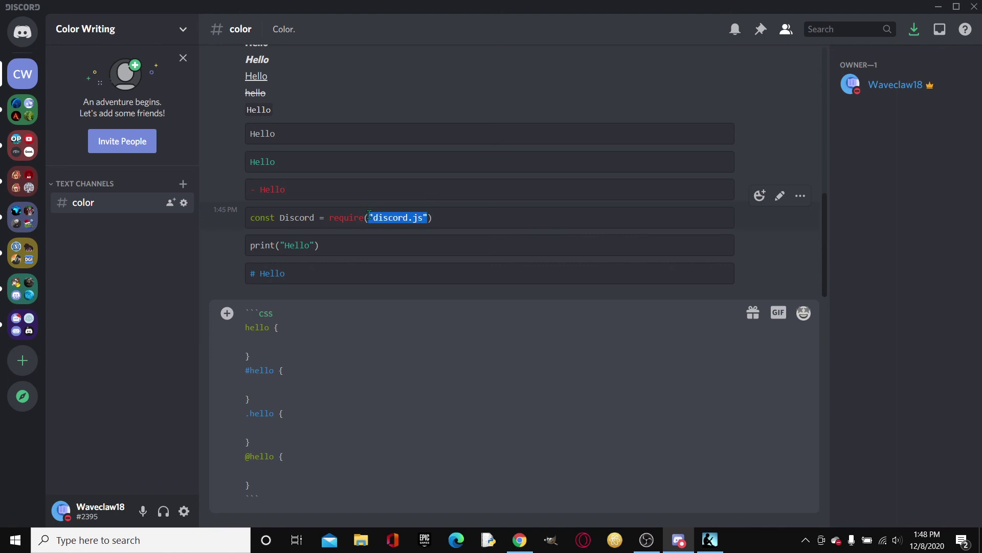
# Send the css code block with the four hello rules to the channel
pyautogui.click(375, 435)
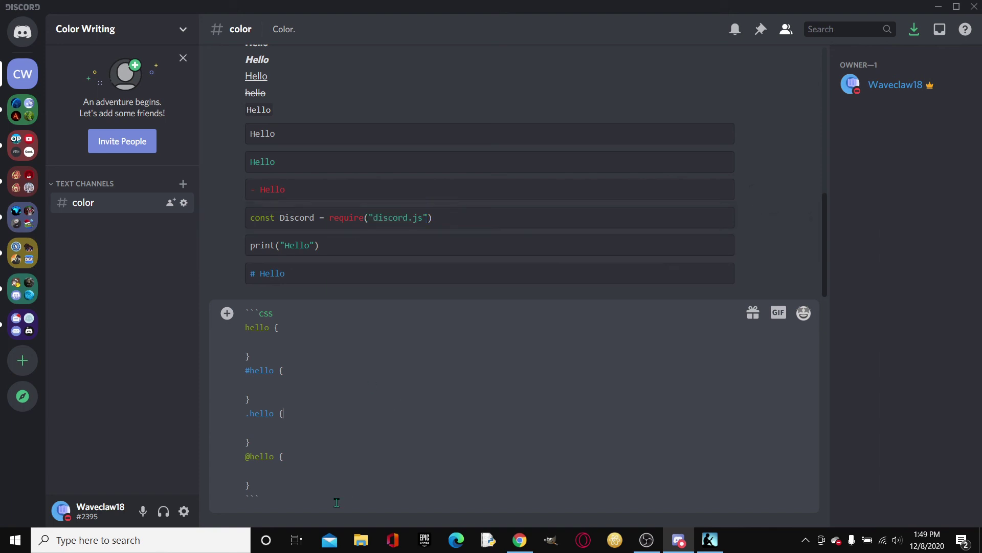
pyautogui.press('Return')
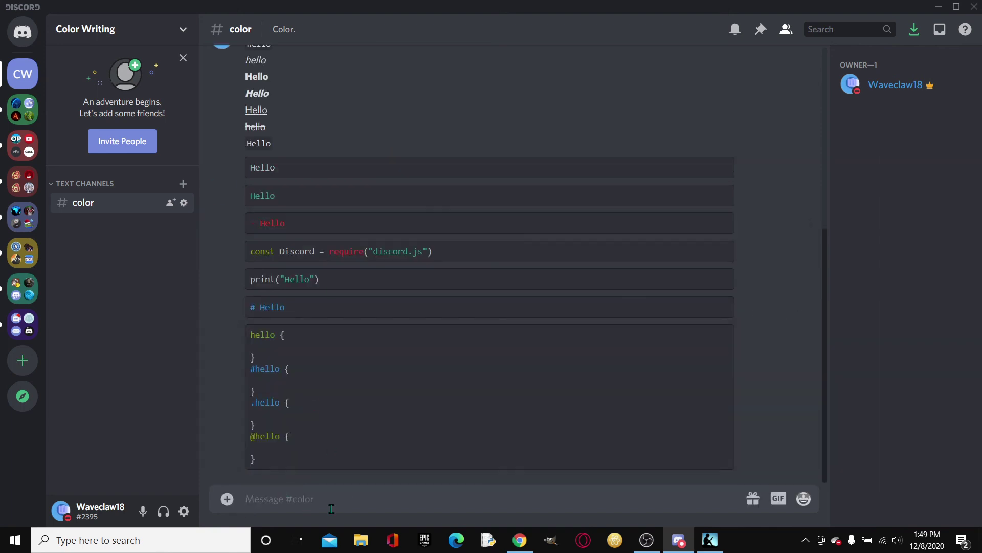
pyautogui.moveTo(289, 453); pyautogui.dragTo(241, 330)
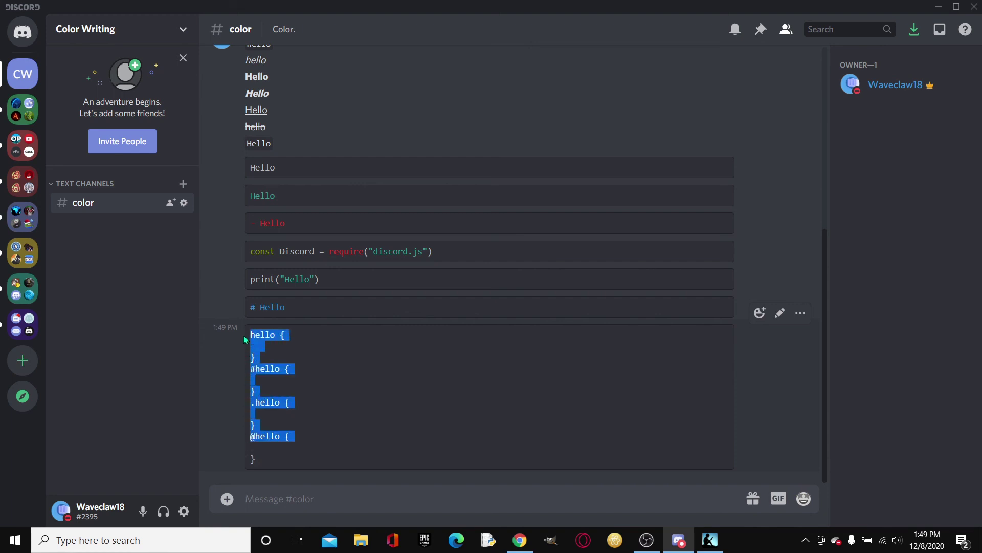
pyautogui.click(480, 383)
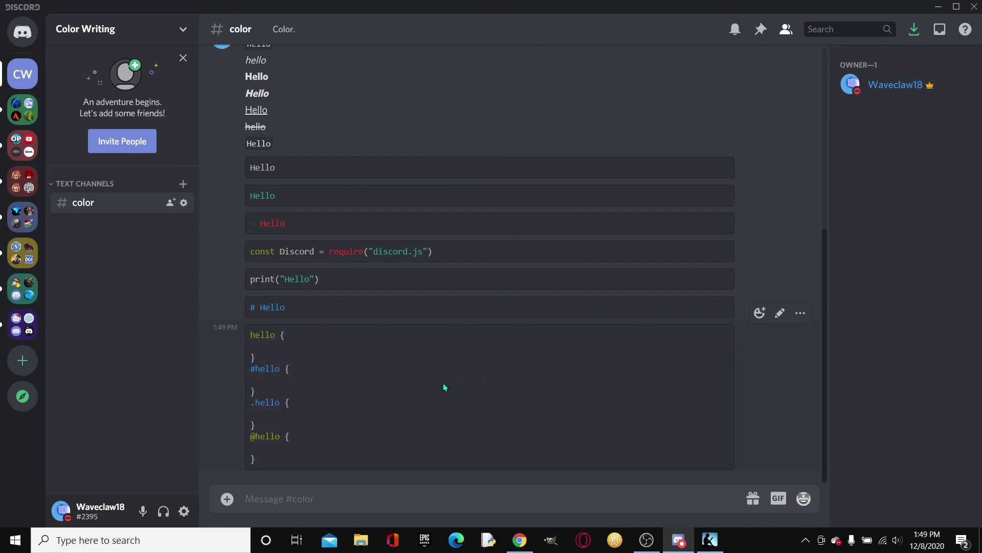
# View the Cyber Galaxy server in the server folder and return to the Color Writing server
pyautogui.click(20, 119)
pyautogui.click(23, 146)
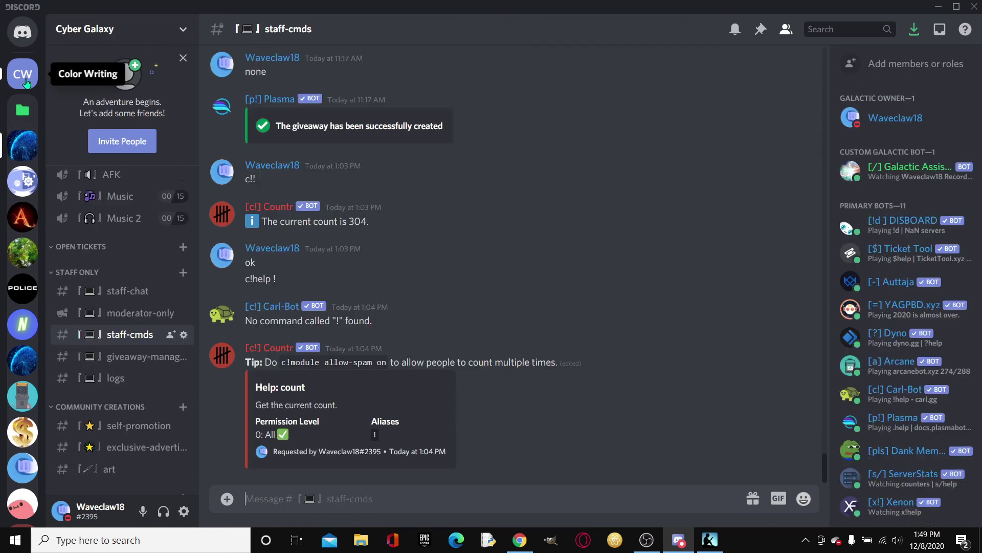
pyautogui.click(24, 77)
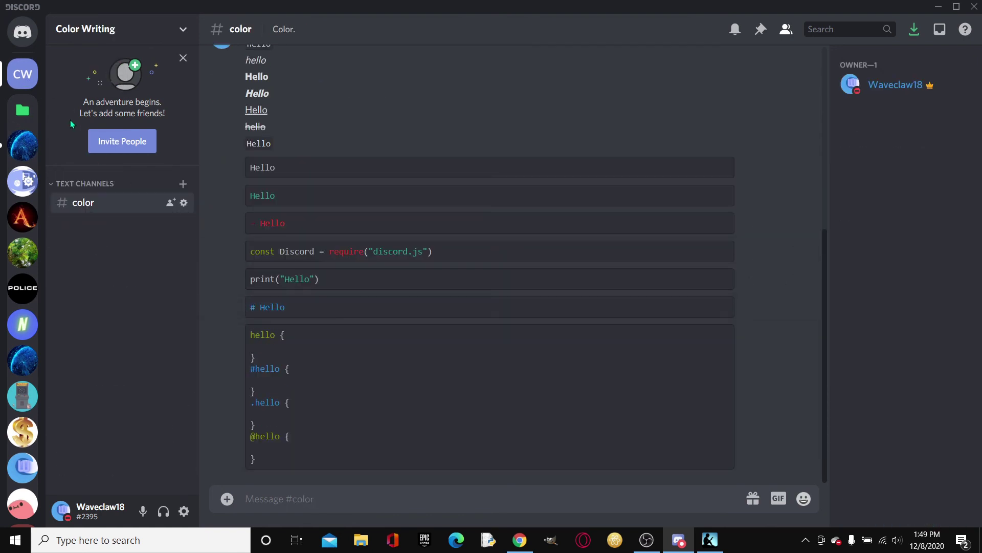